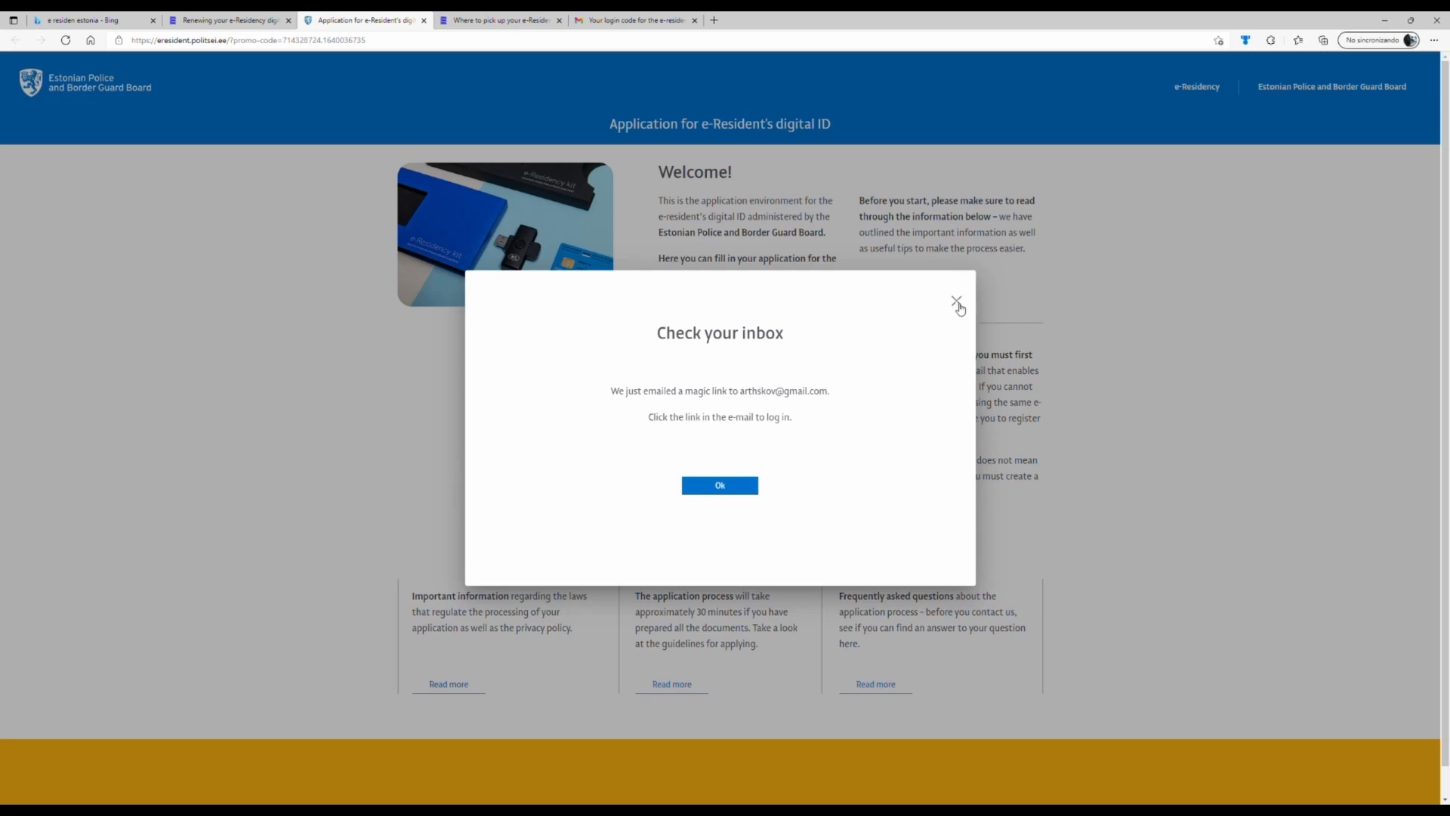
- Dismiss the inbox notice and log in to the application environment through the login e-mail in Gmail
left_click(957, 303)
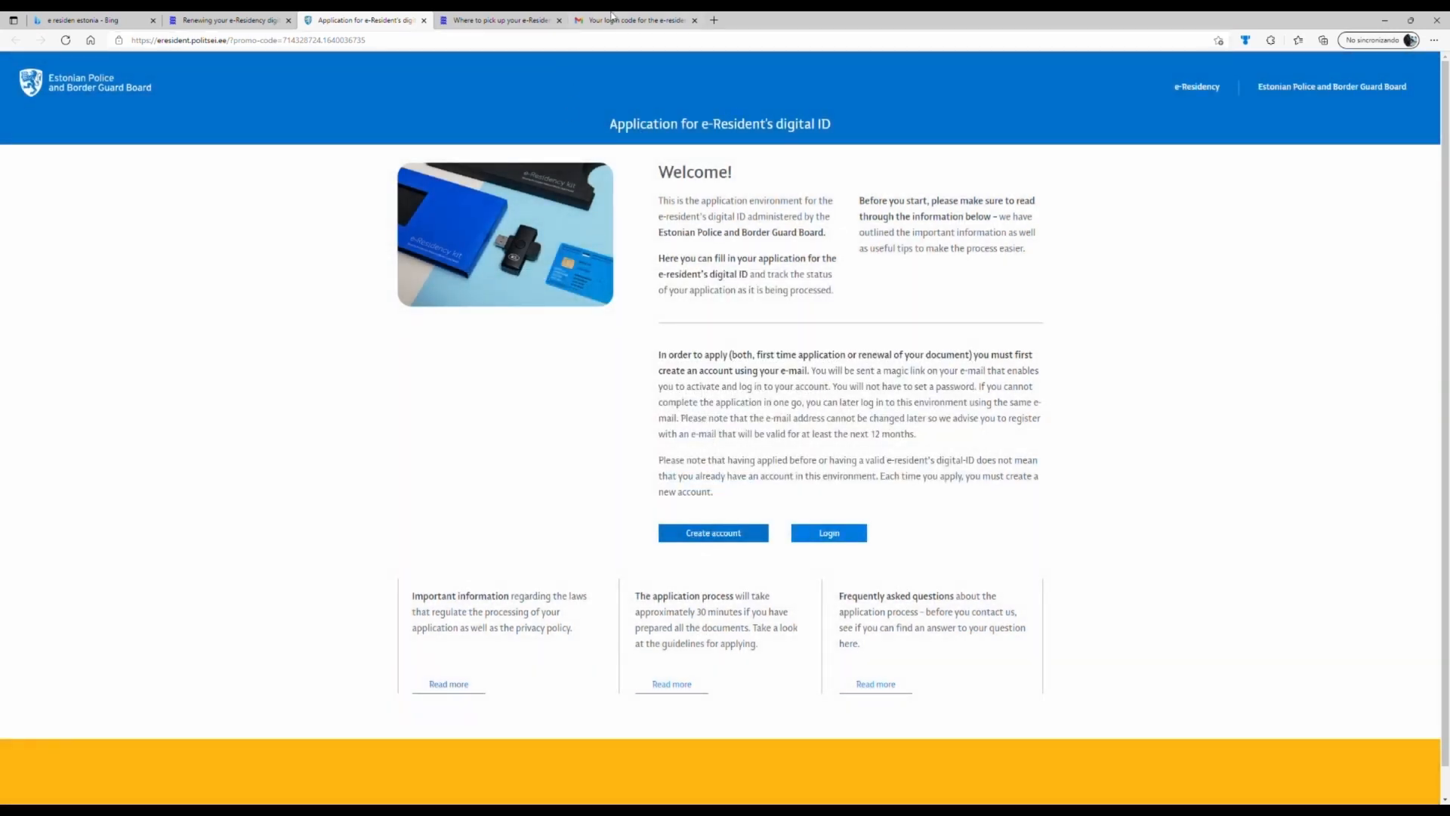
left_click(510, 18)
left_click(638, 19)
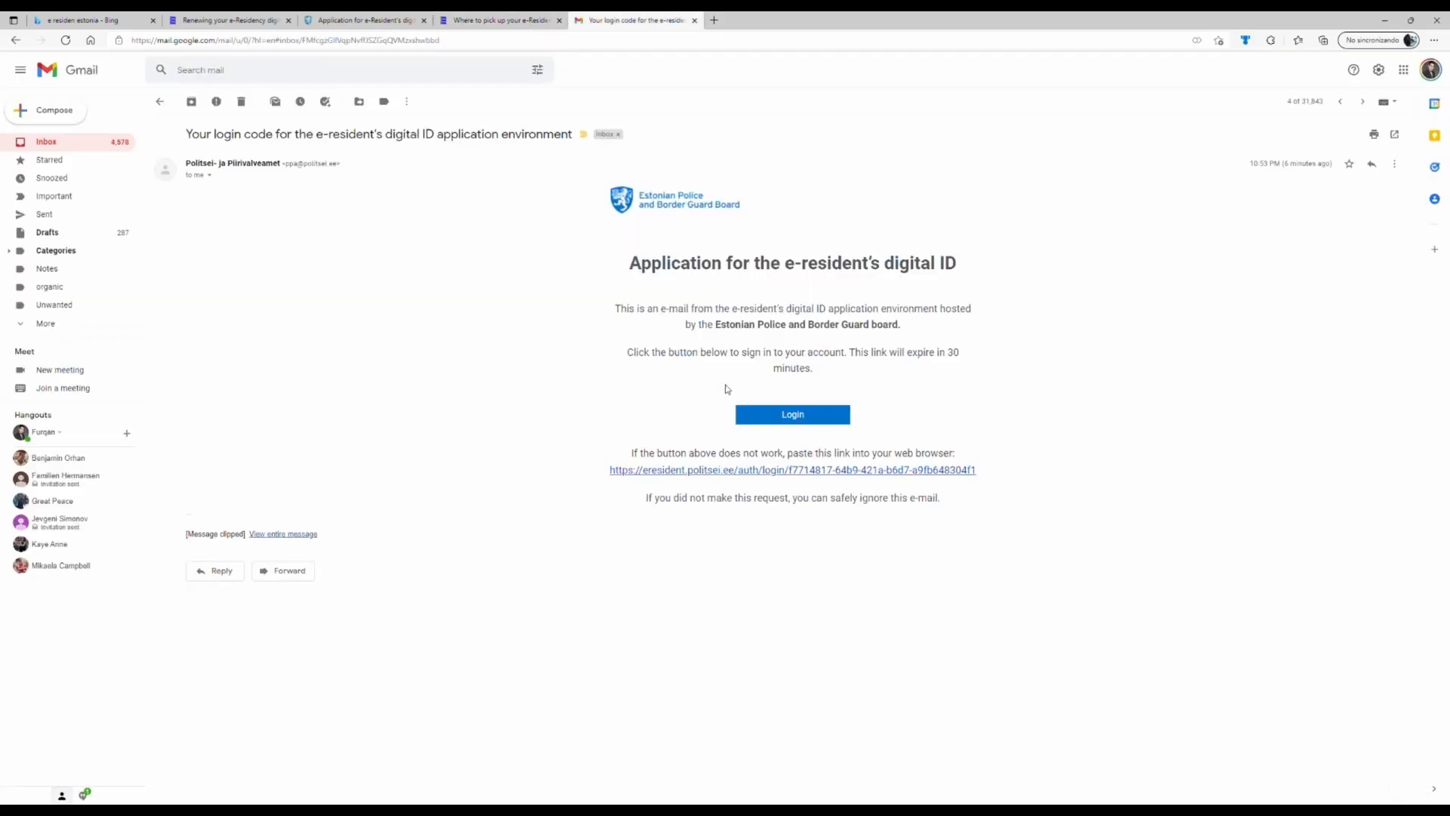
left_click(814, 418)
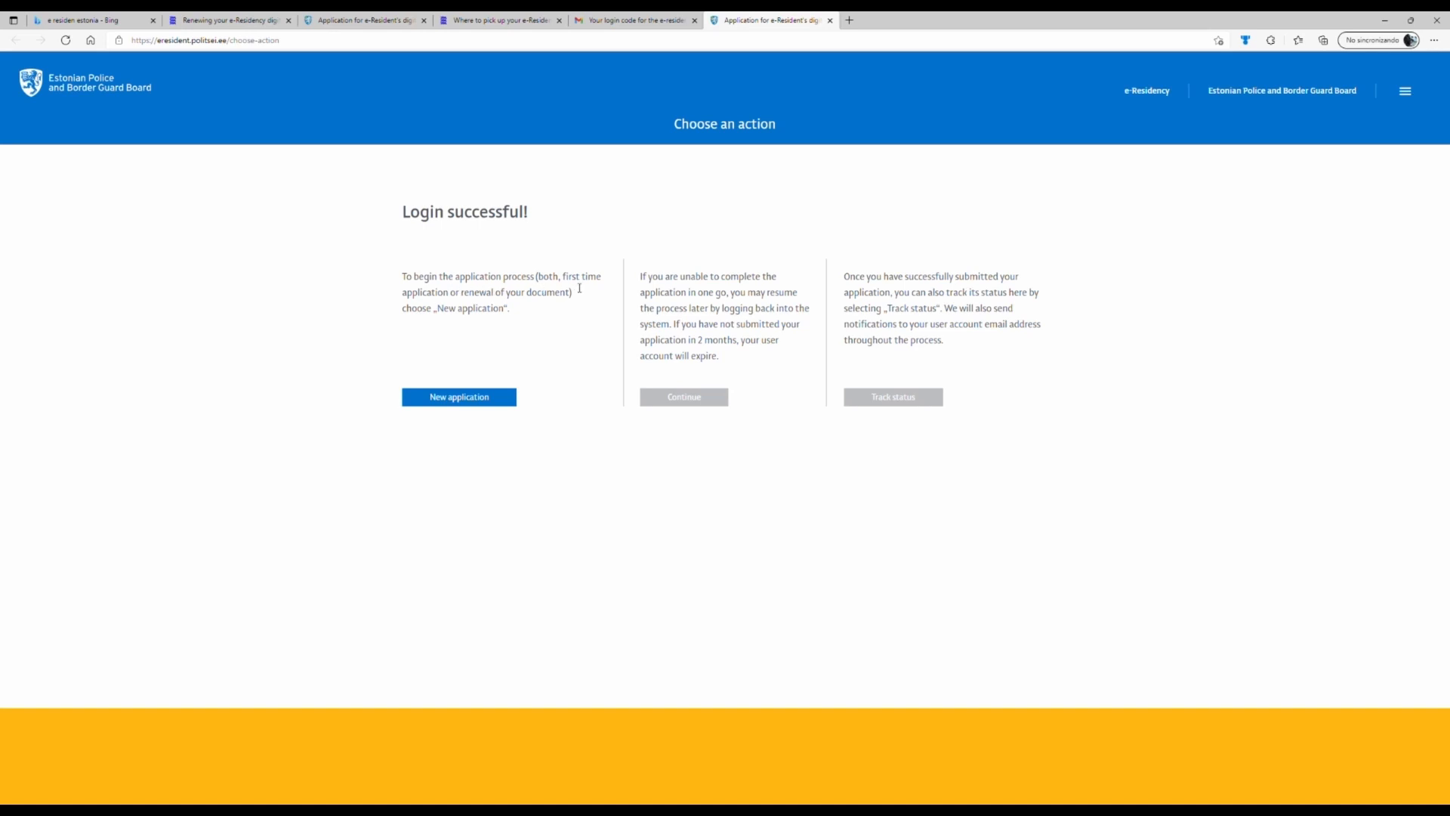
- Start a new application, confirm having read the important information and data protection conditions, and proceed
left_click(488, 400)
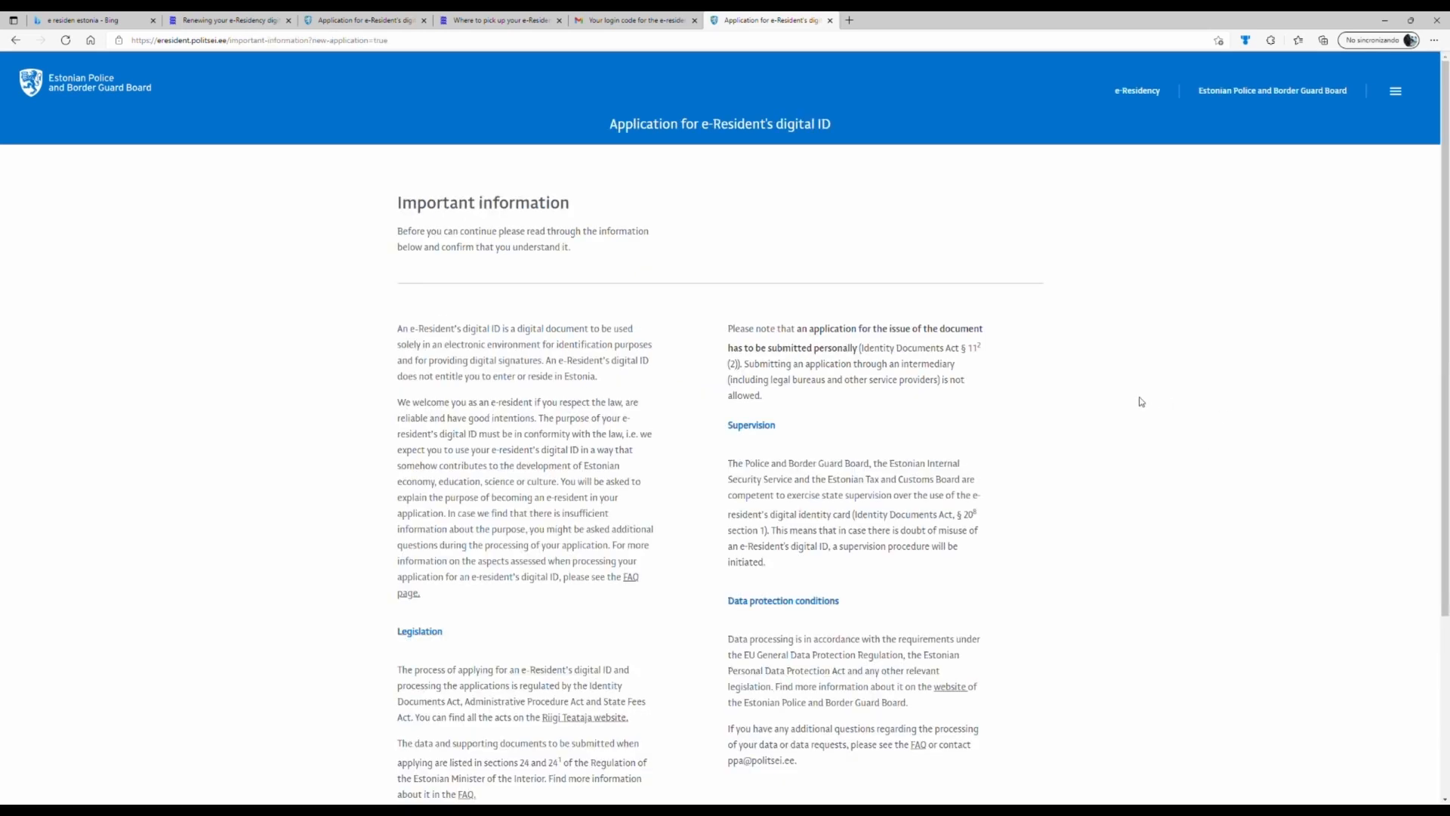
scroll(1139, 402, "down", 2)
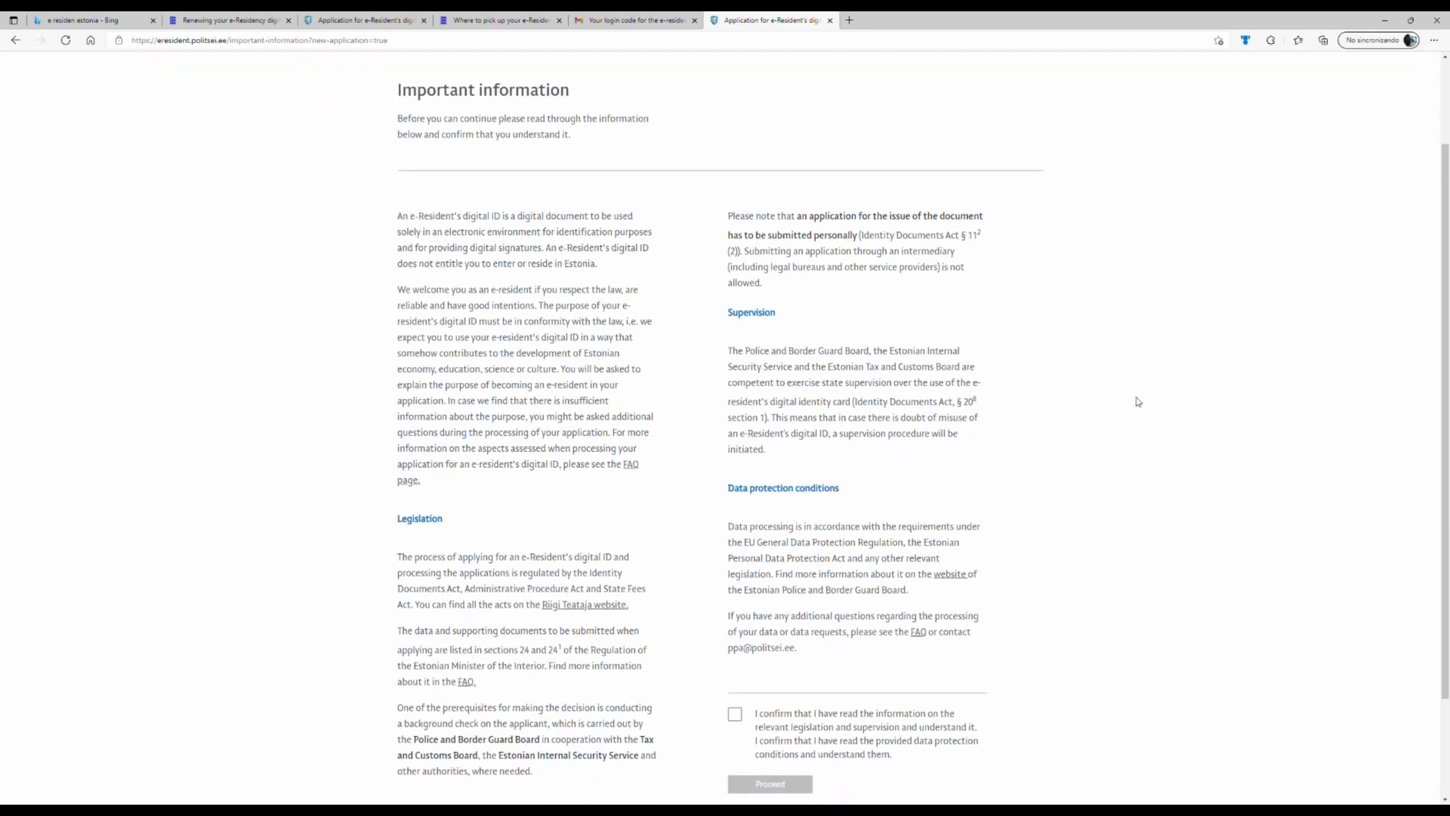
scroll(1139, 402, "down", 2)
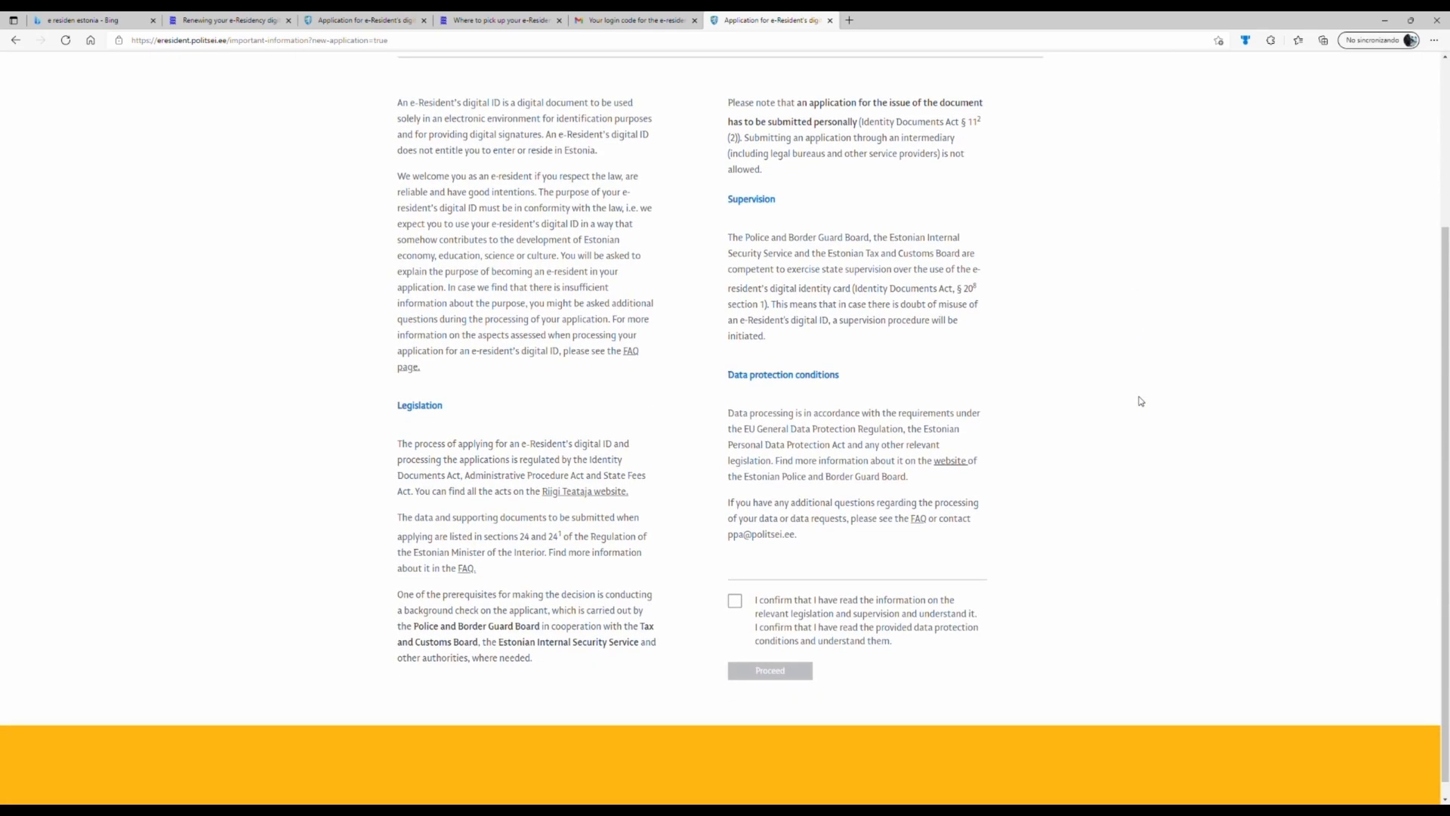
scroll(1139, 402, "down", 1)
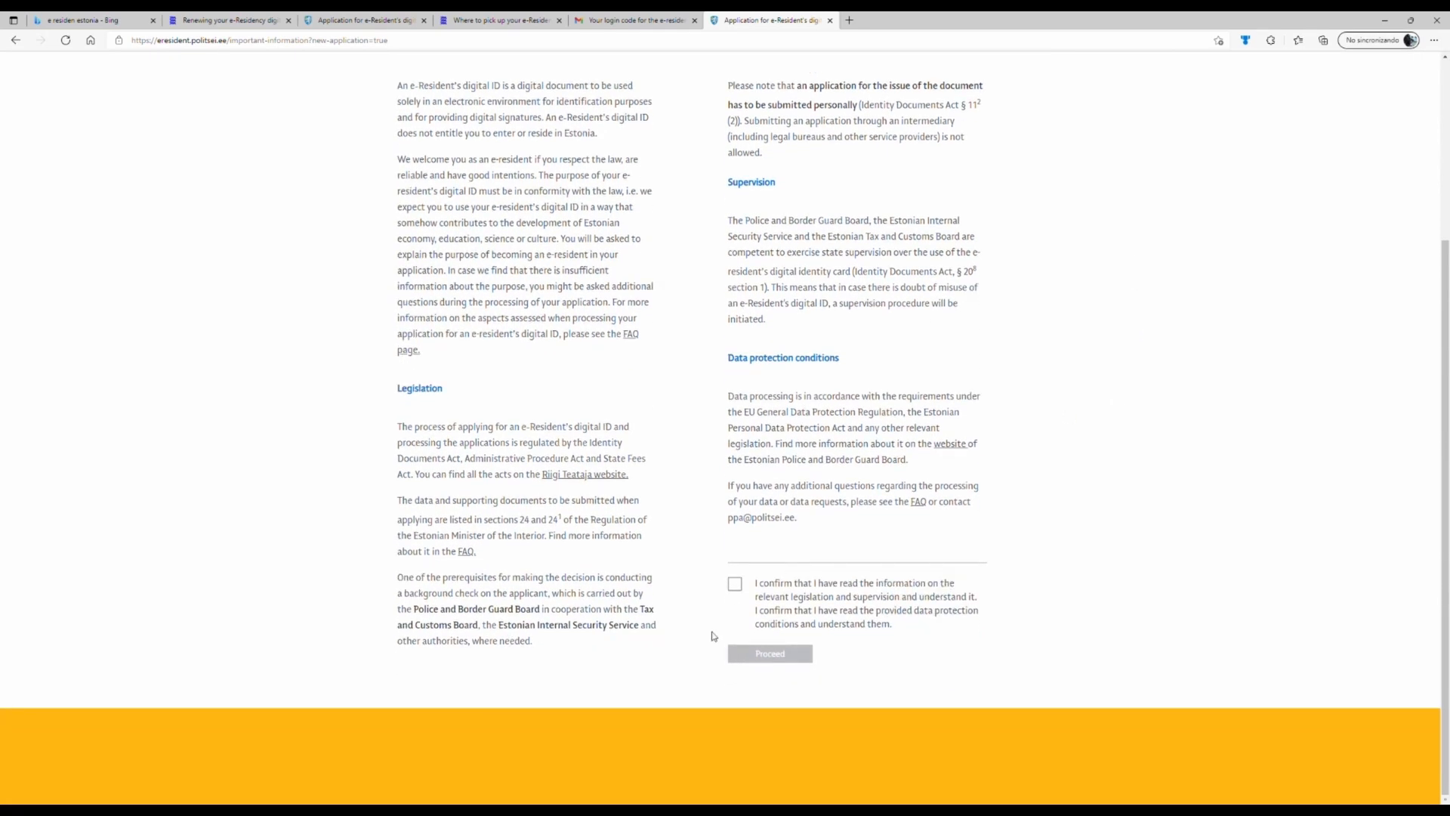
left_click(737, 584)
left_click(740, 589)
left_click(739, 589)
left_click(771, 655)
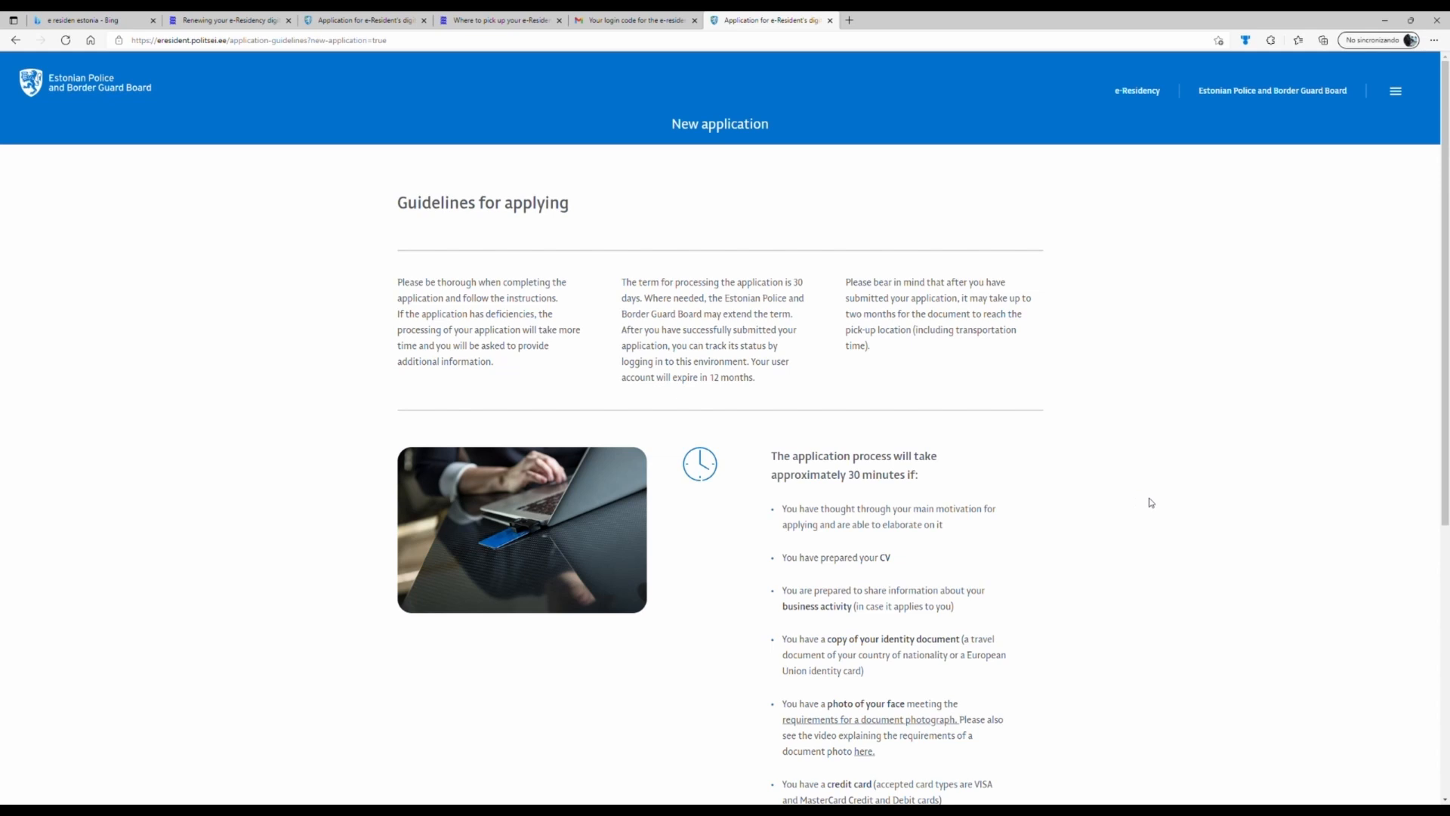
- Read through the guidelines for applying and continue to the application form
scroll(1156, 503, "down", 2)
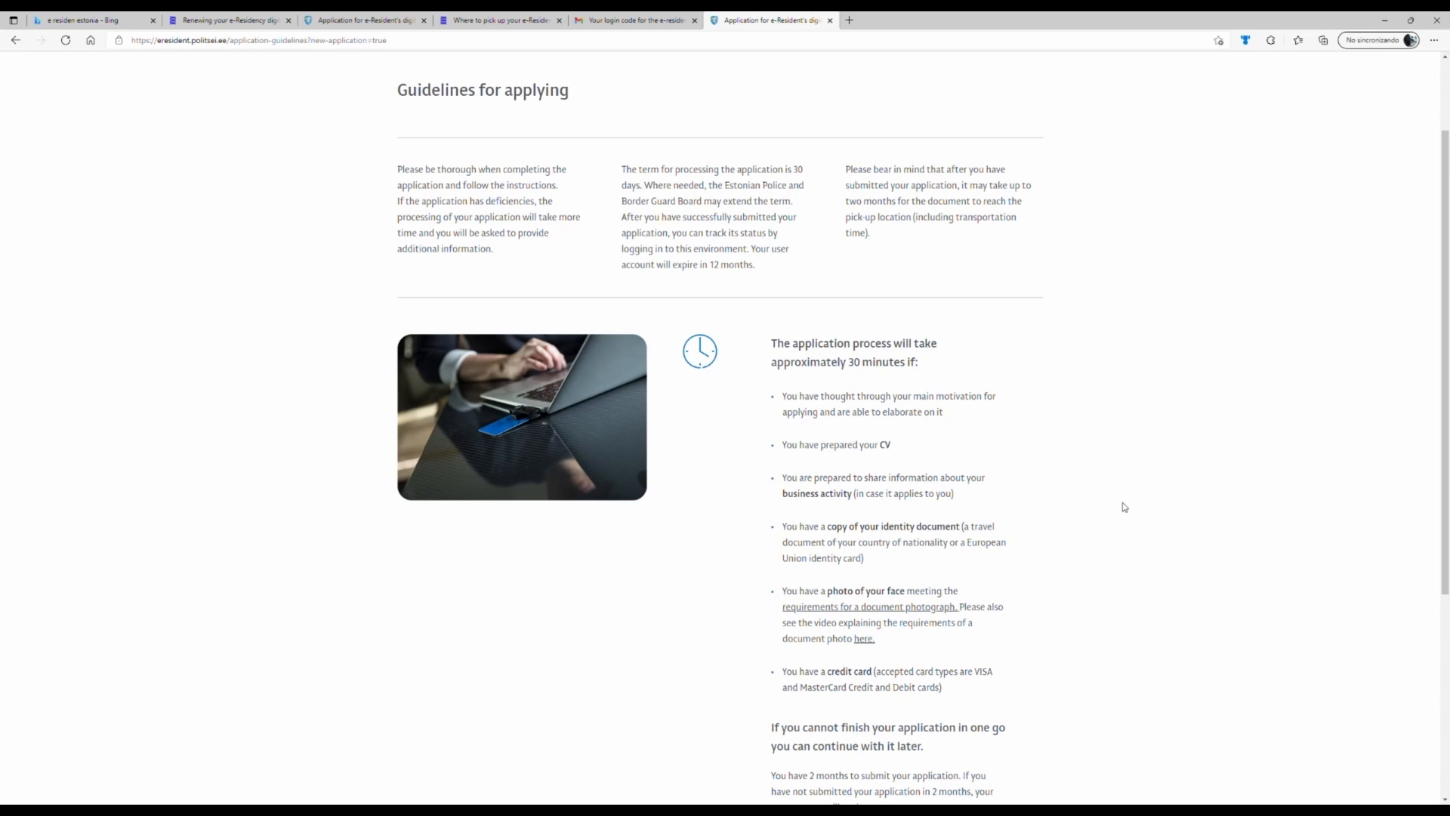
scroll(1127, 521, "down", 2)
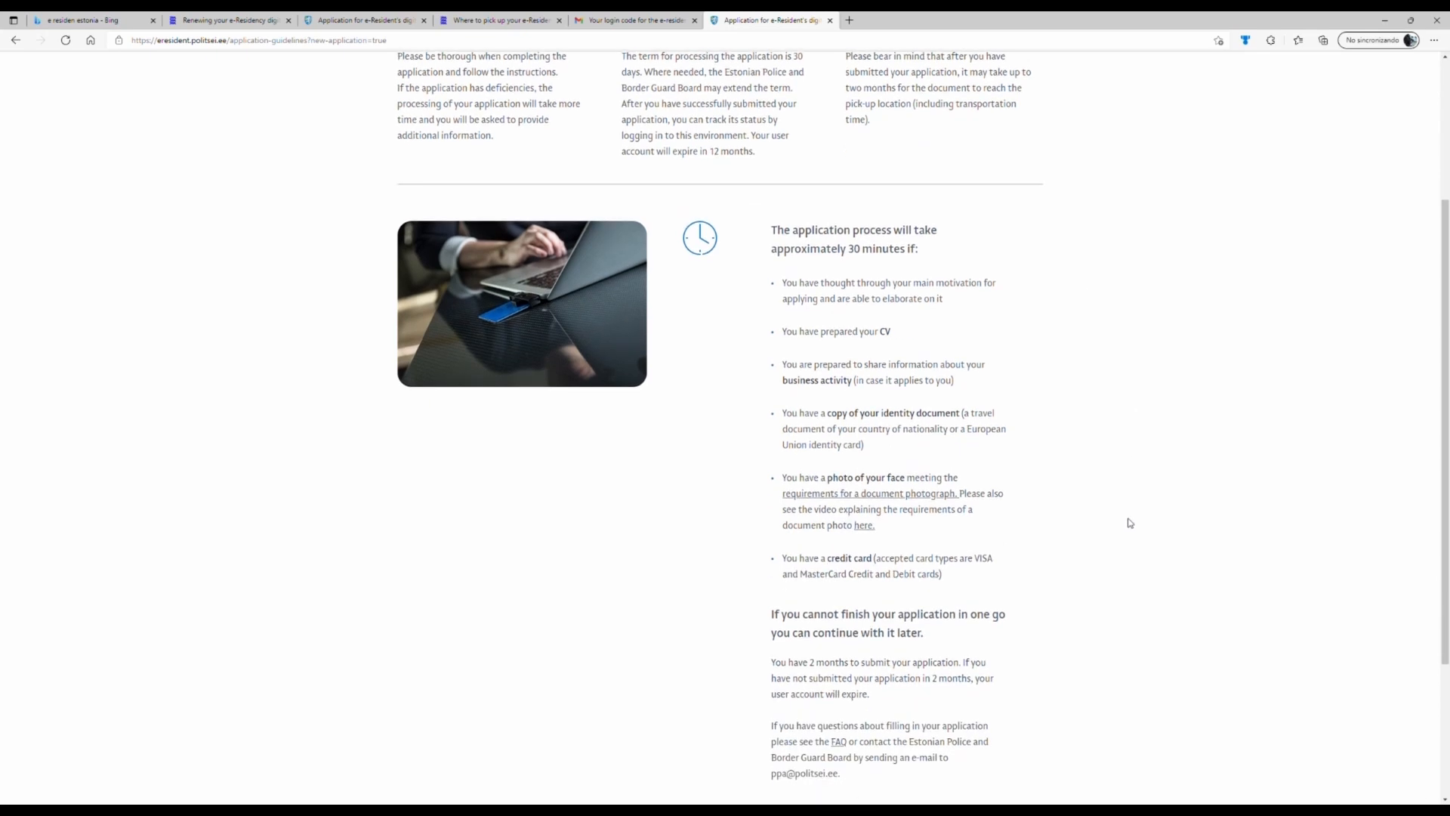
scroll(1128, 522, "down", 4)
scroll(1111, 518, "up", 2)
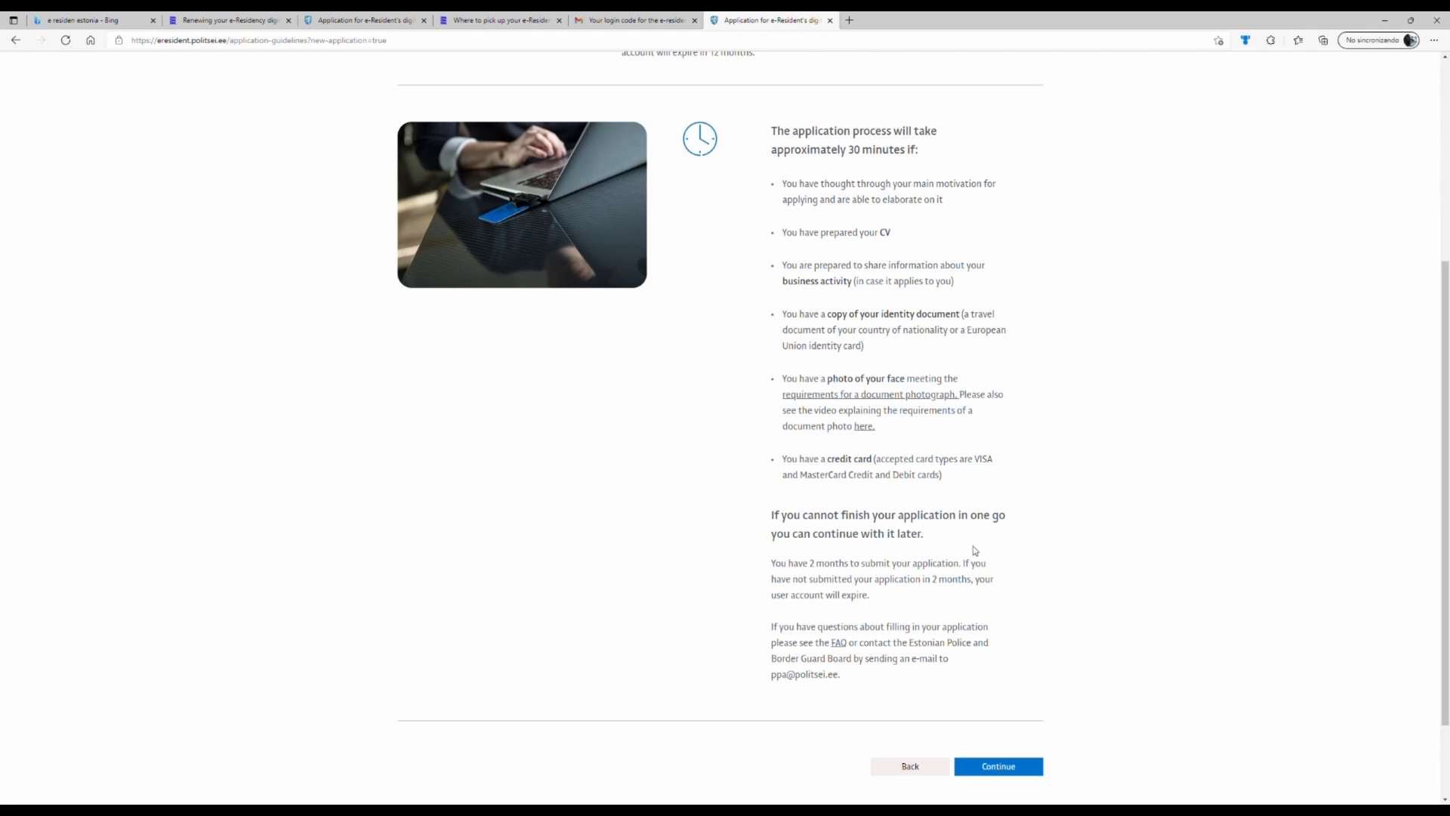
scroll(1035, 646, "down", 2)
left_click(1019, 654)
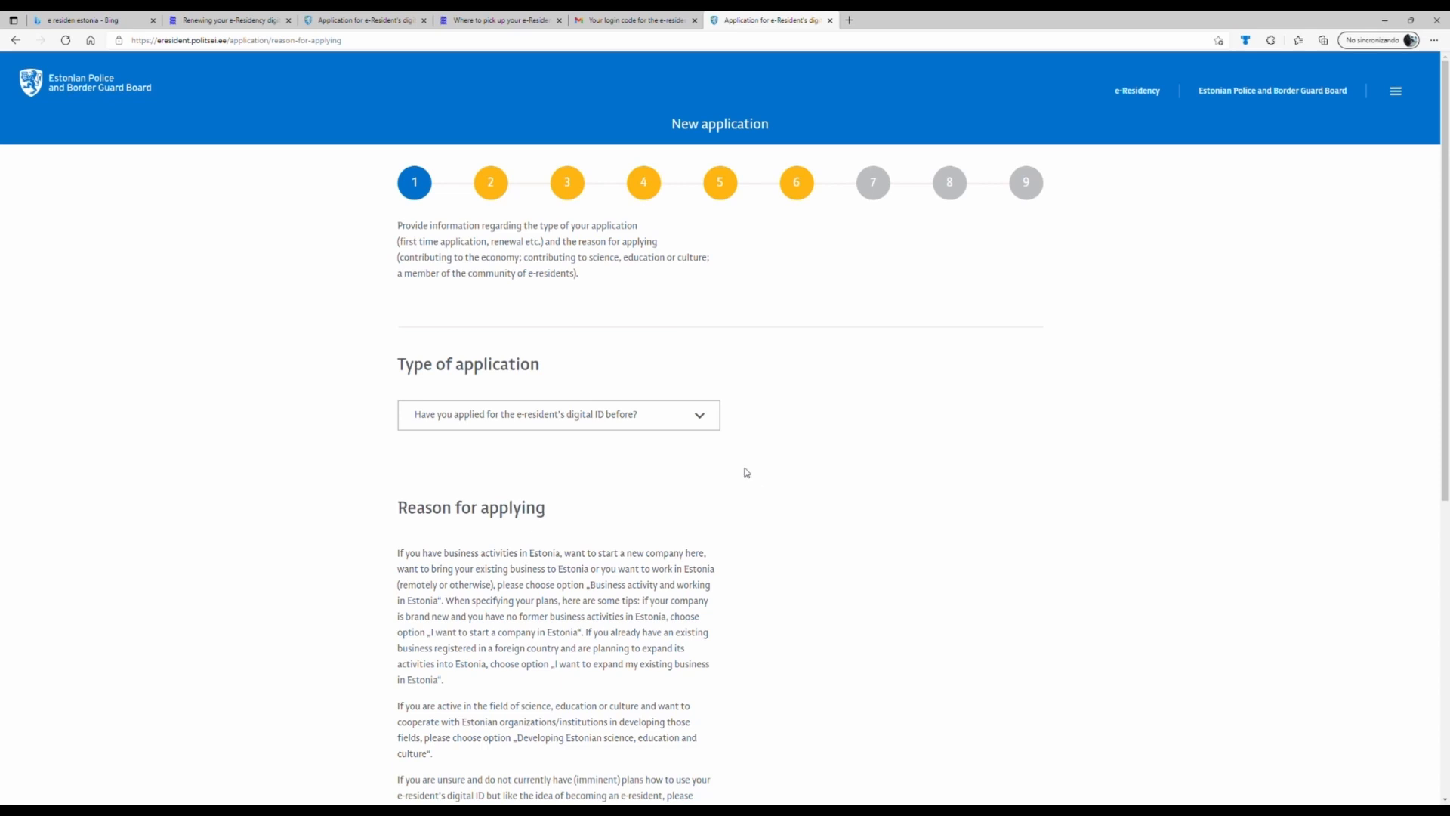
- Answer Yes to having applied for the e-resident's digital ID before and Yes to having collected the previously issued one
scroll(746, 473, "down", 2)
left_click(666, 313)
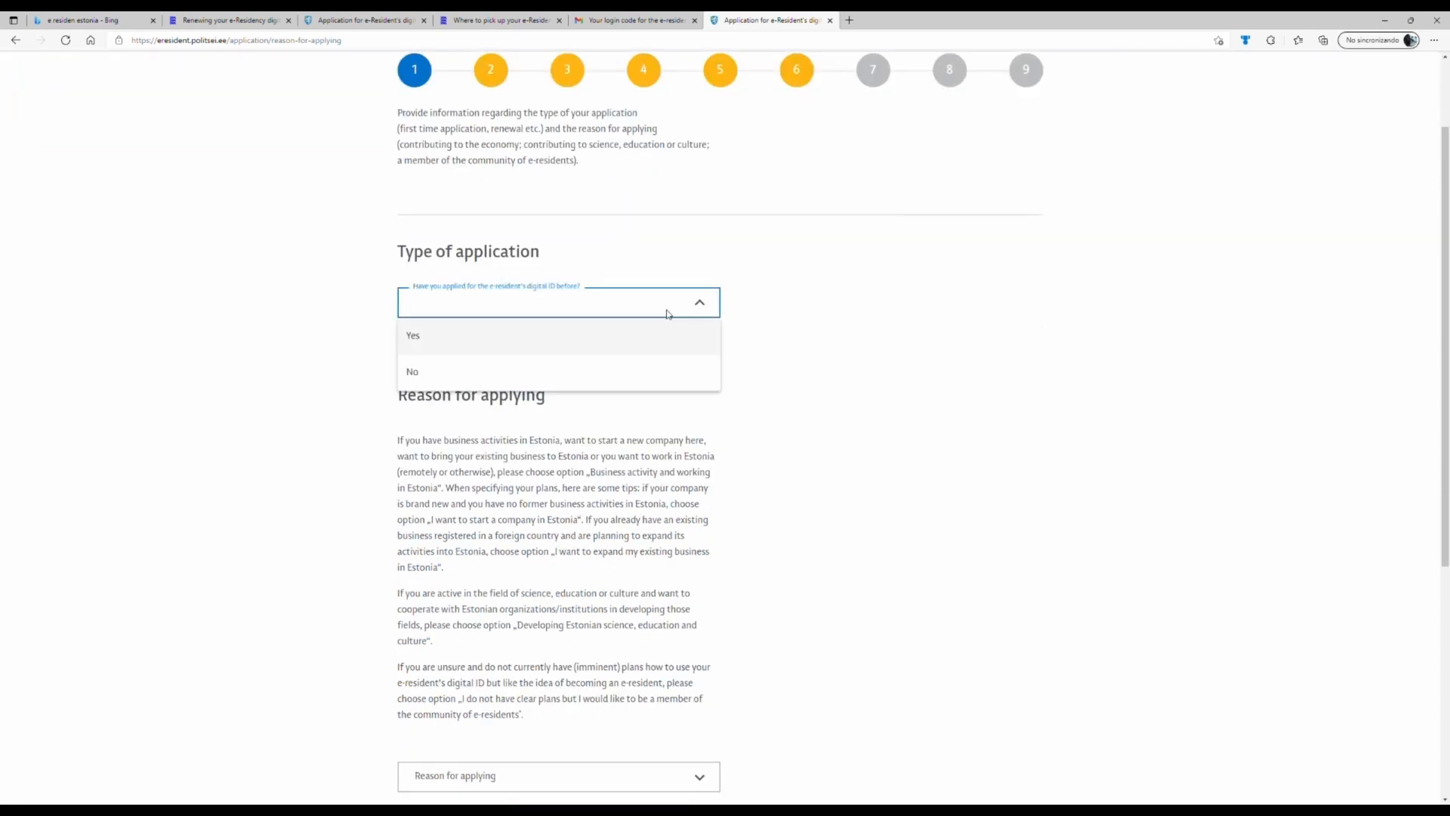
left_click(451, 346)
left_click(673, 369)
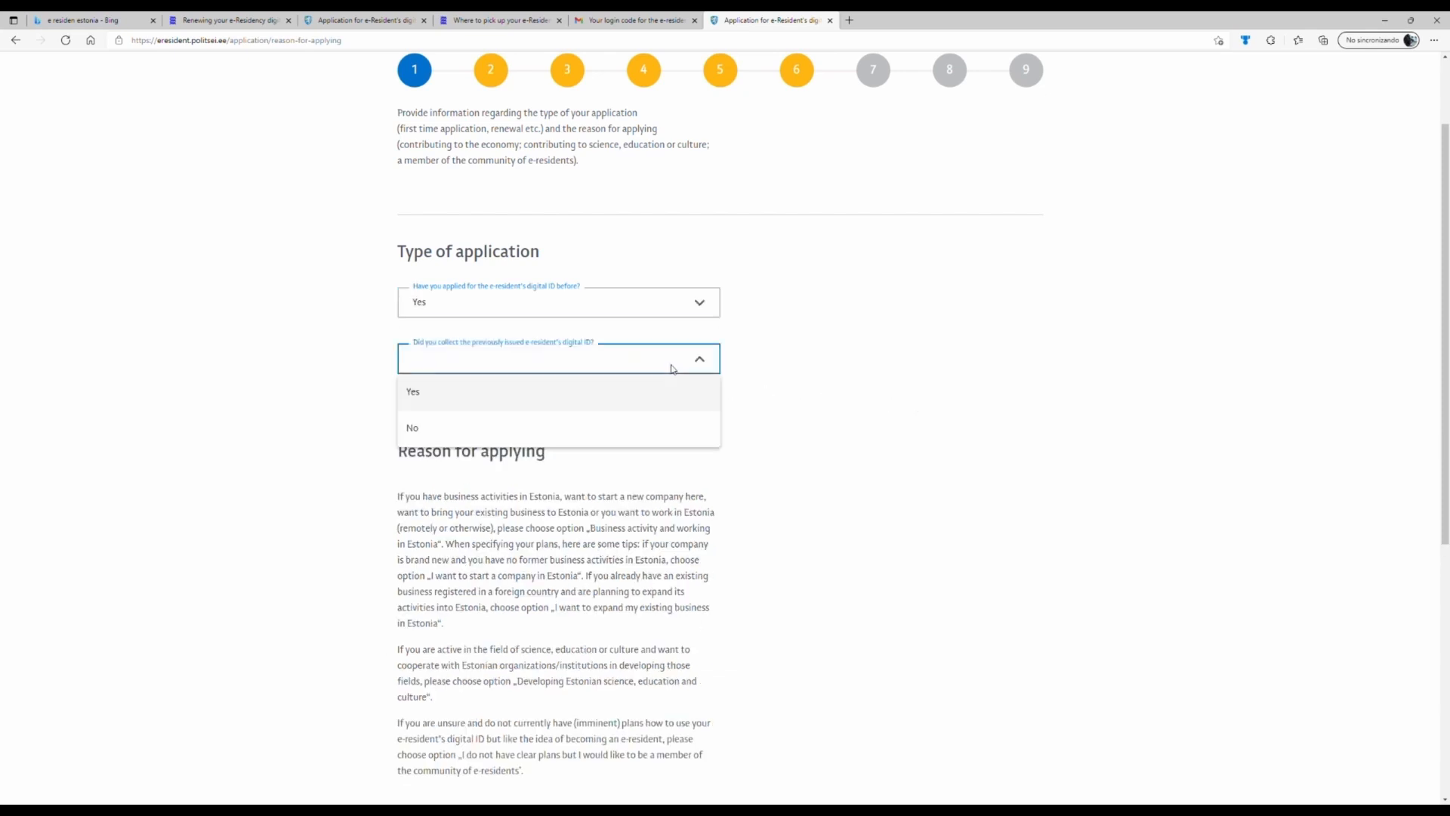
left_click(461, 406)
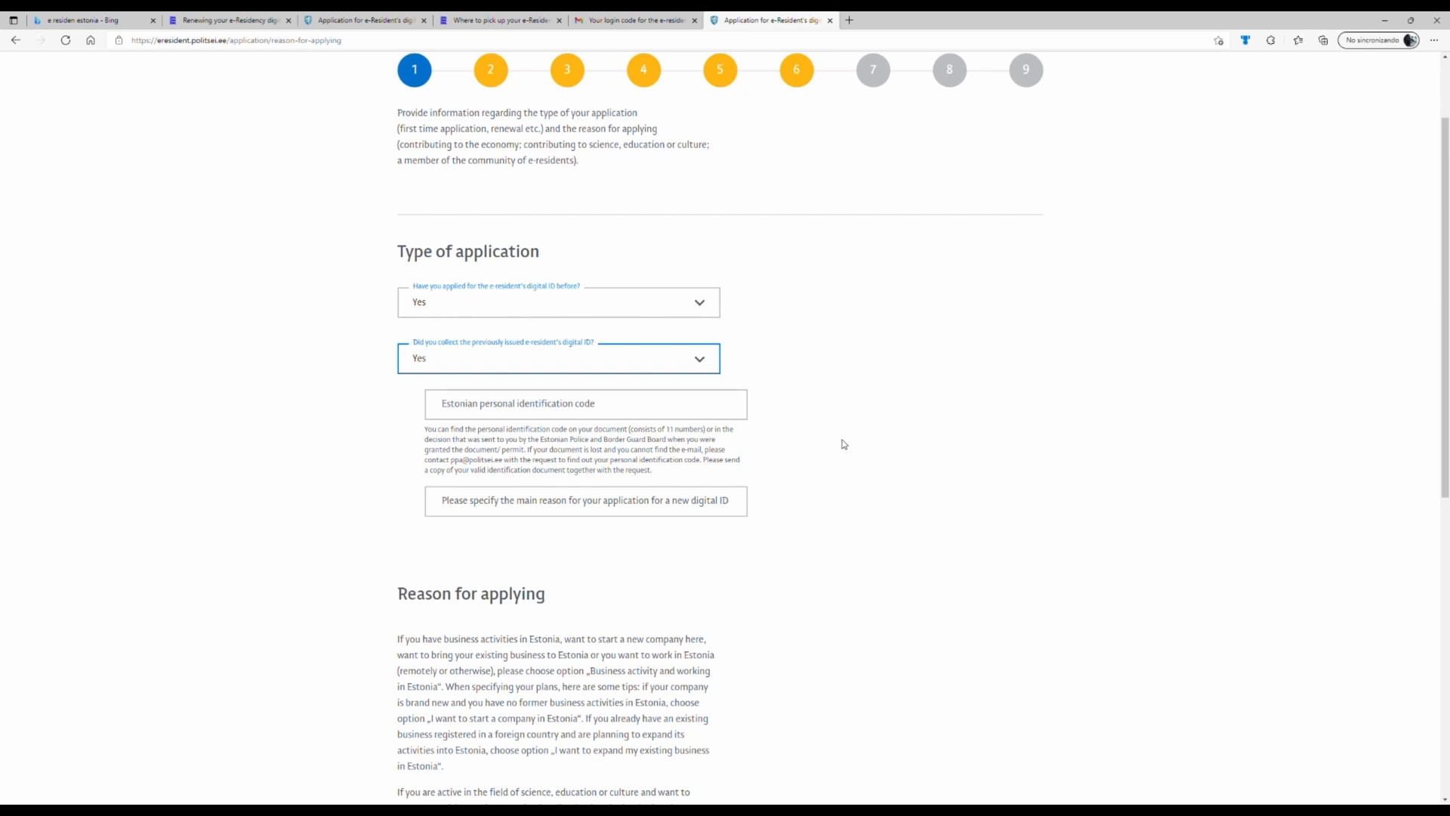
- Enter the applicant's Estonian personal identification code
scroll(843, 445, "down", 2)
left_click(574, 294)
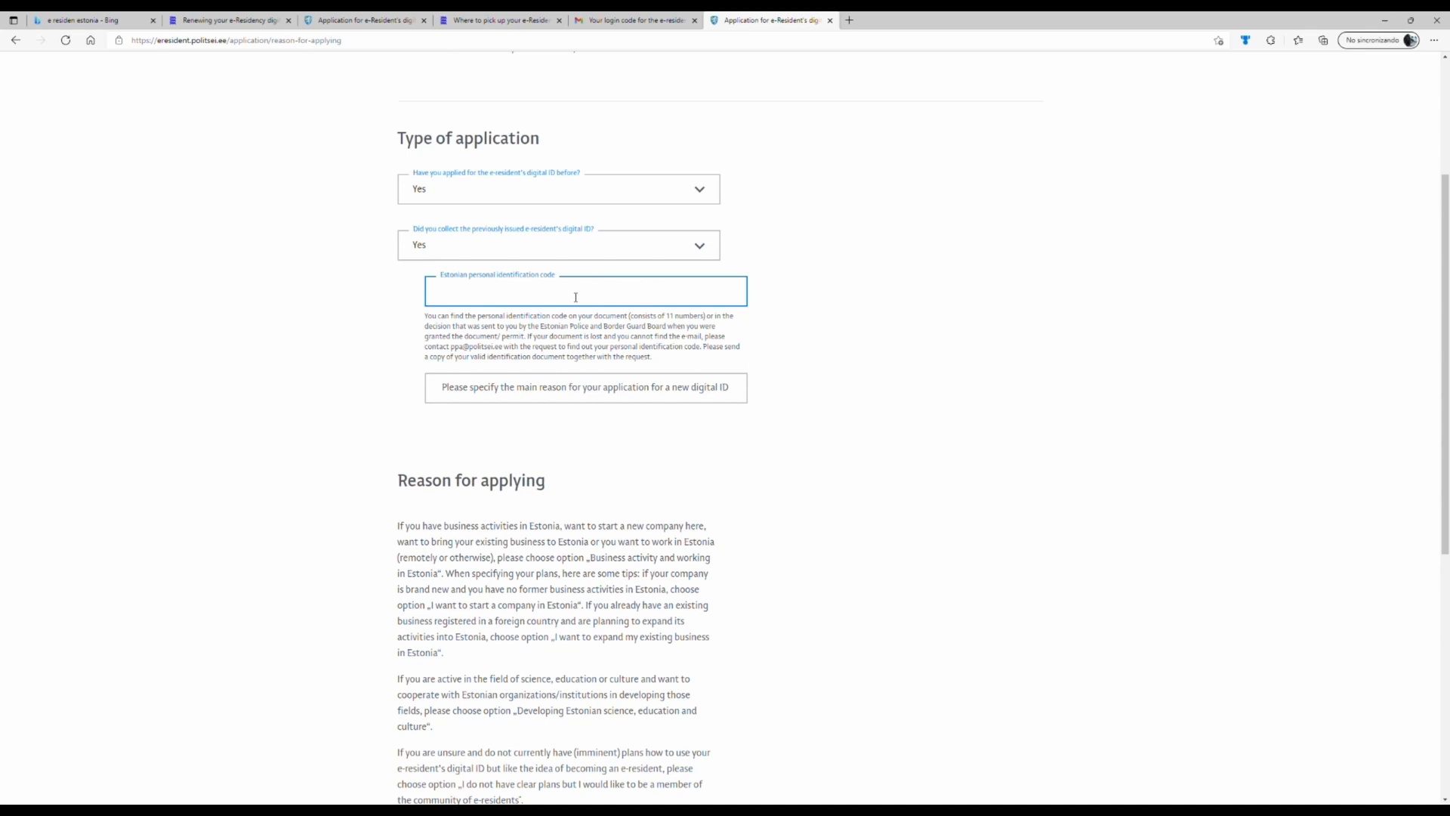
type("••••••••")
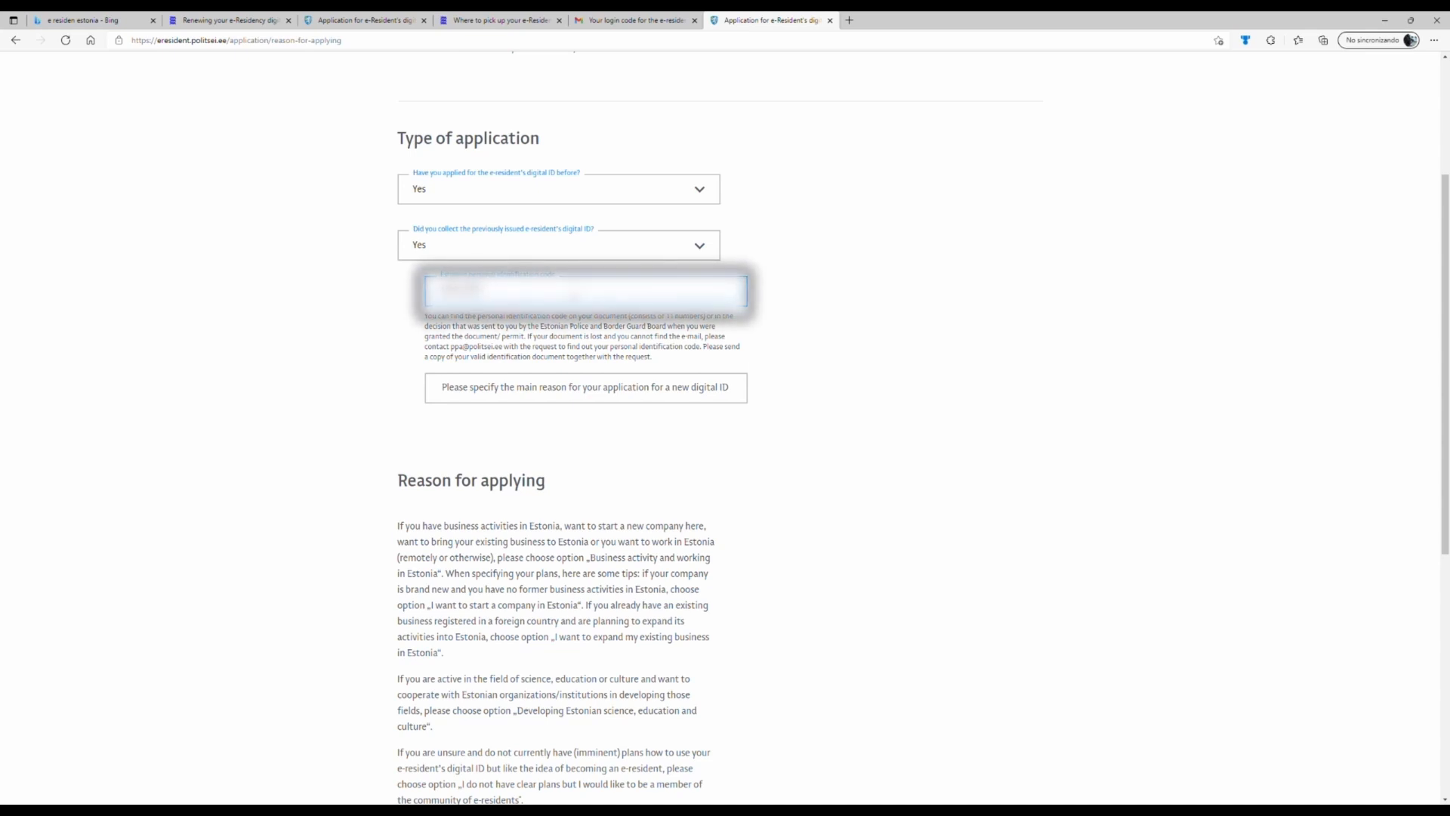
- Set the reason for applying to "Business activity and working in Estonia"
scroll(829, 554, "down", 3)
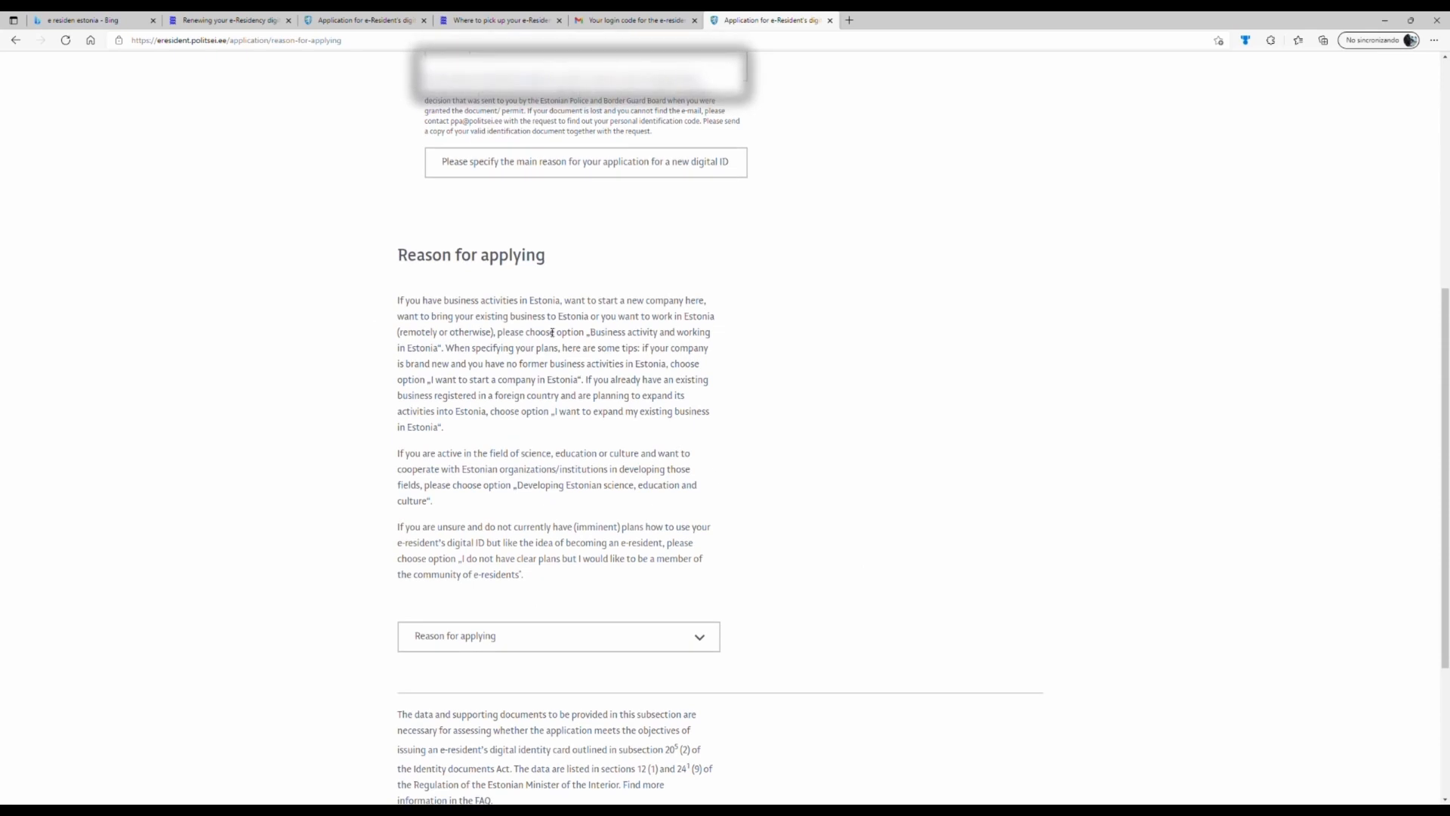
scroll(577, 383, "down", 2)
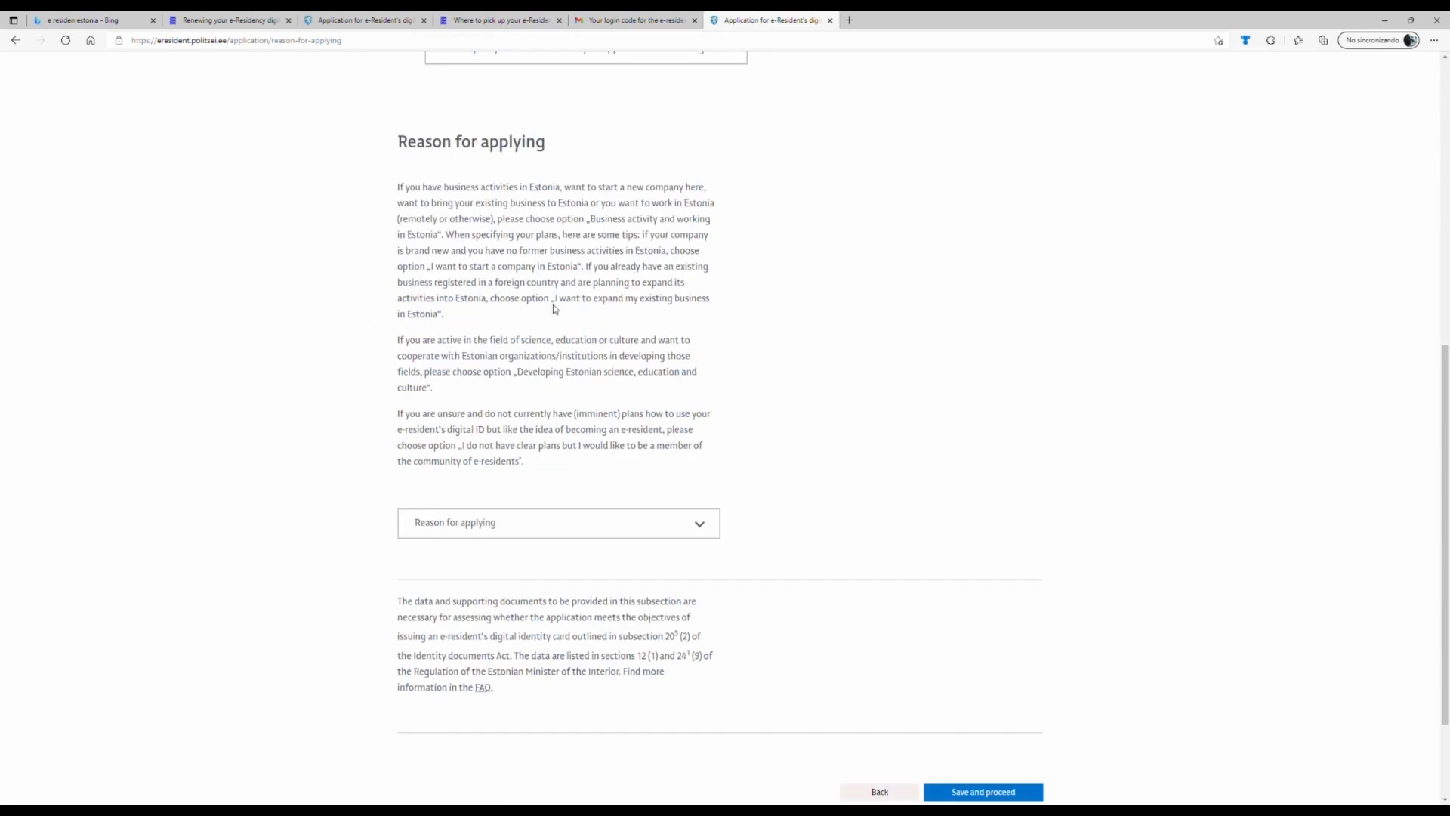
scroll(520, 387, "down", 2)
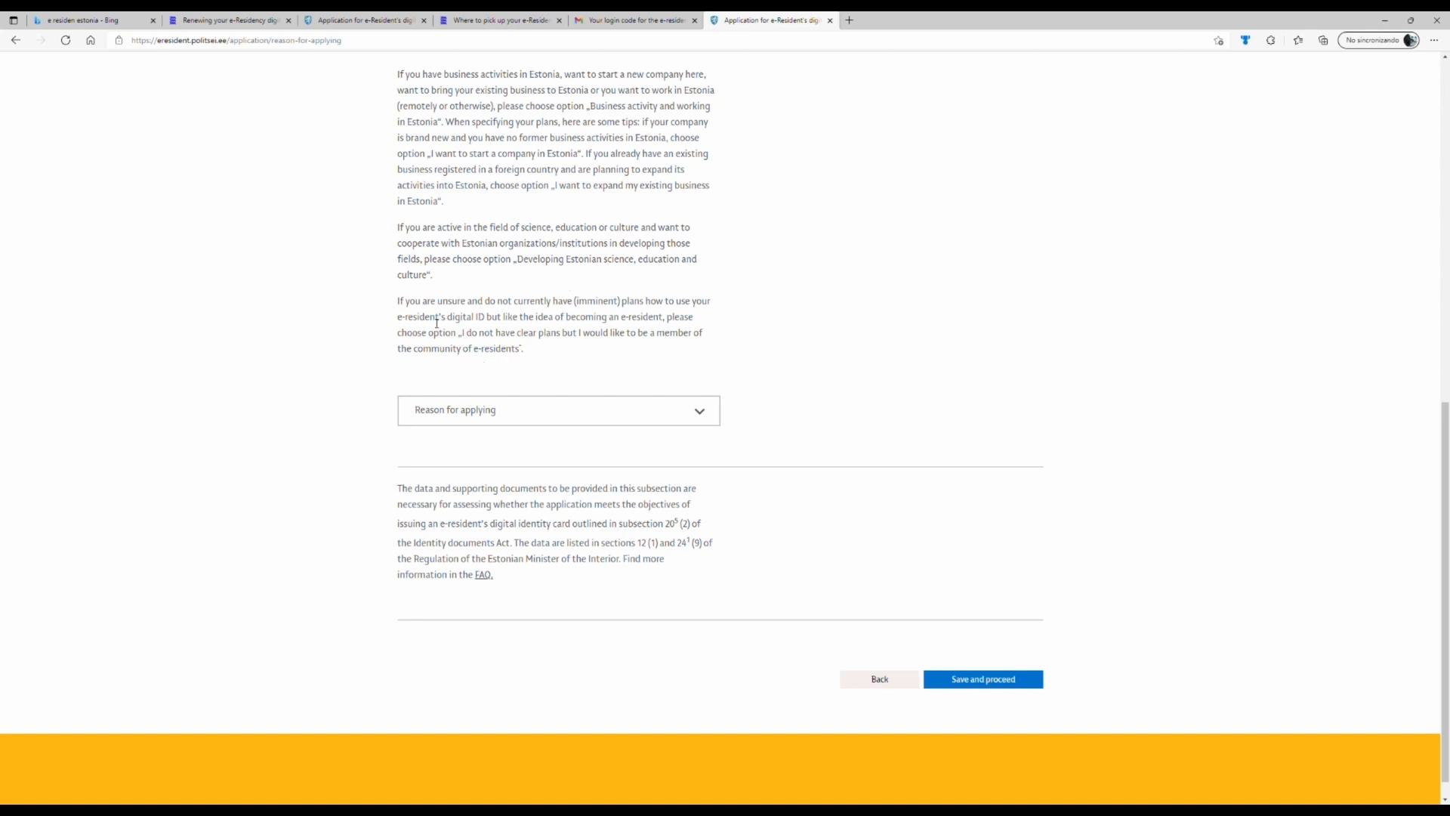
left_click(667, 410)
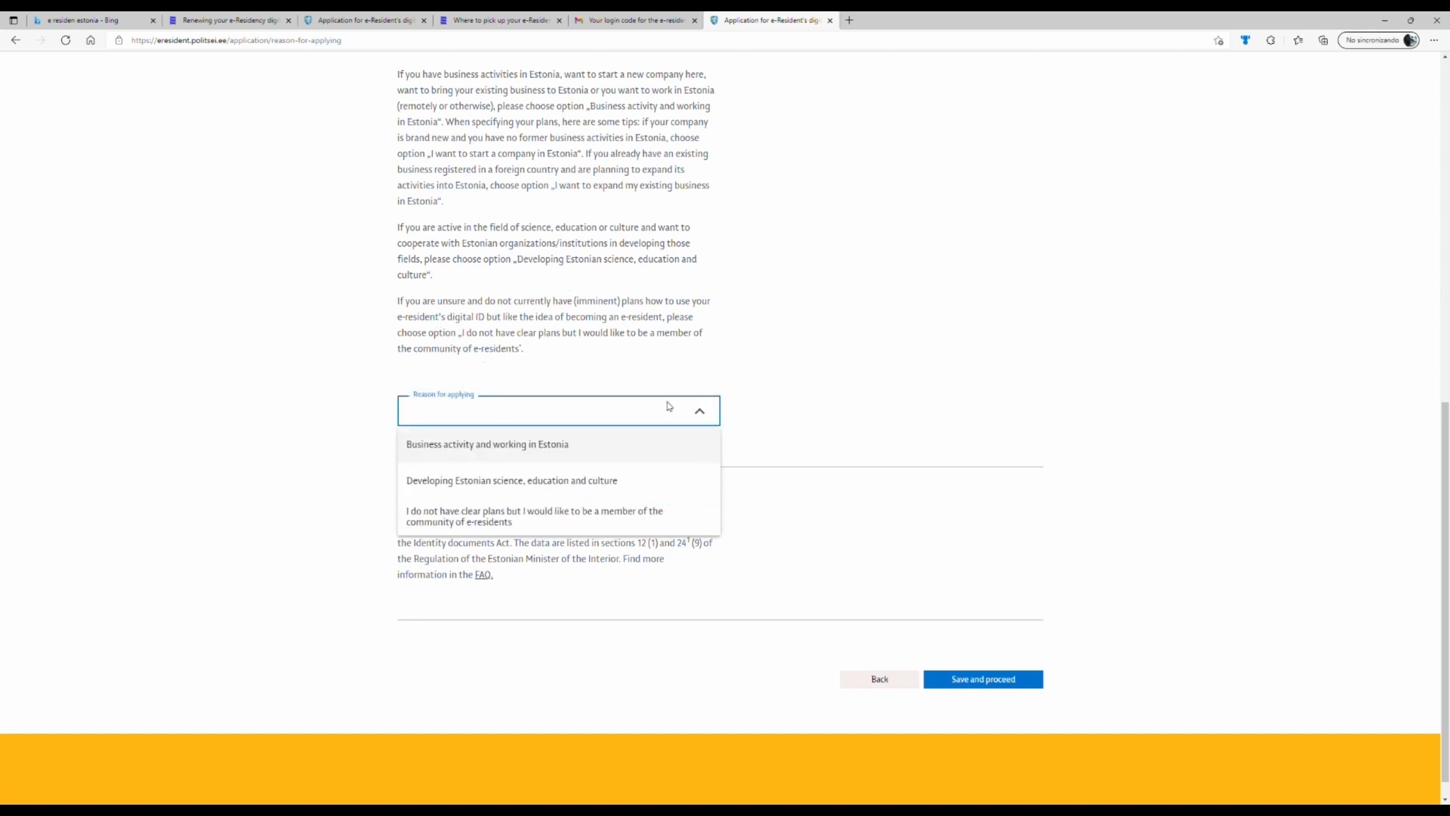
left_click(551, 447)
- Specify the business reason as "I have a registered company in Estonia" and enter Book2wheel ou as the company name
left_click(683, 459)
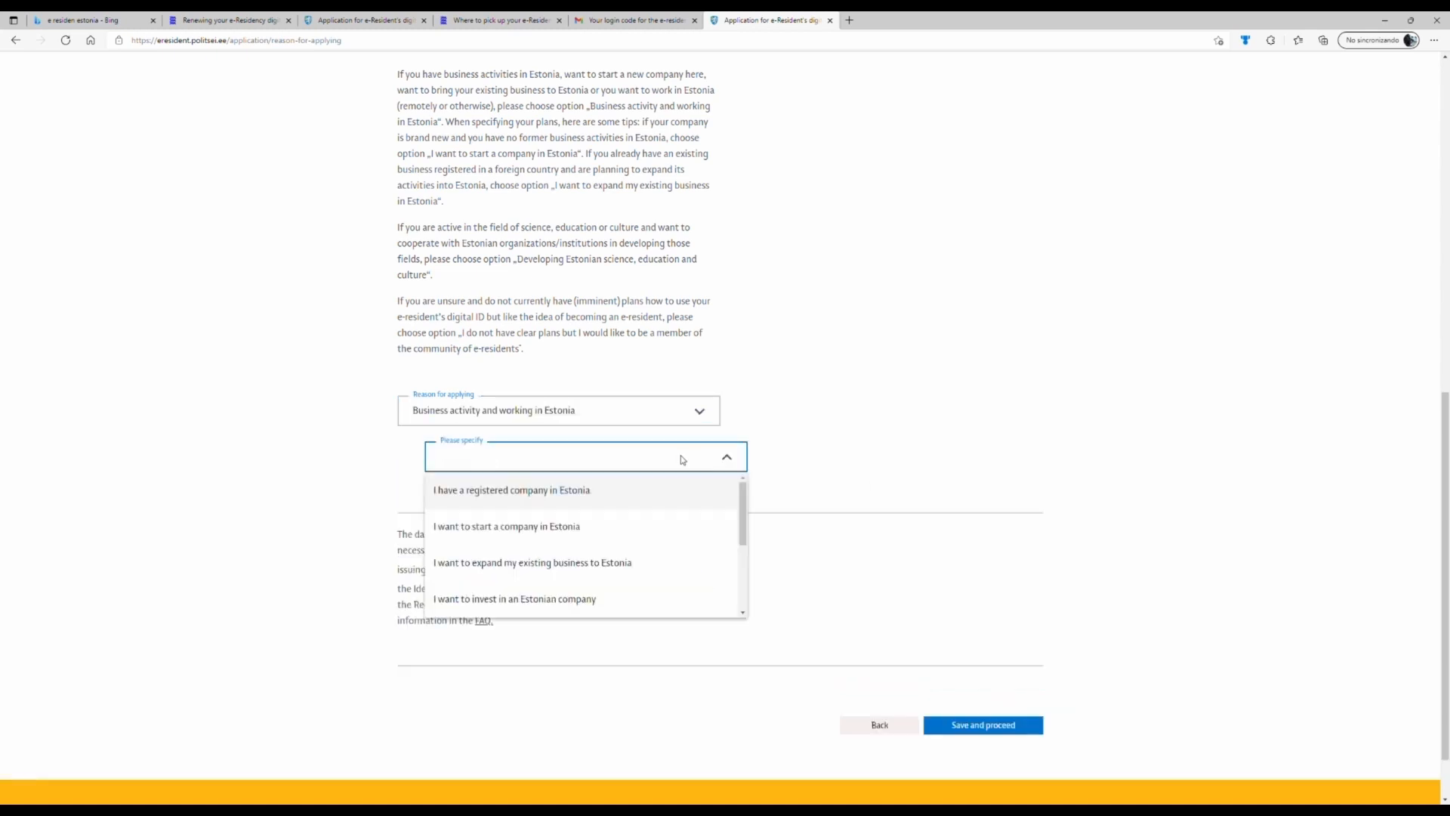
scroll(687, 546, "down", 1)
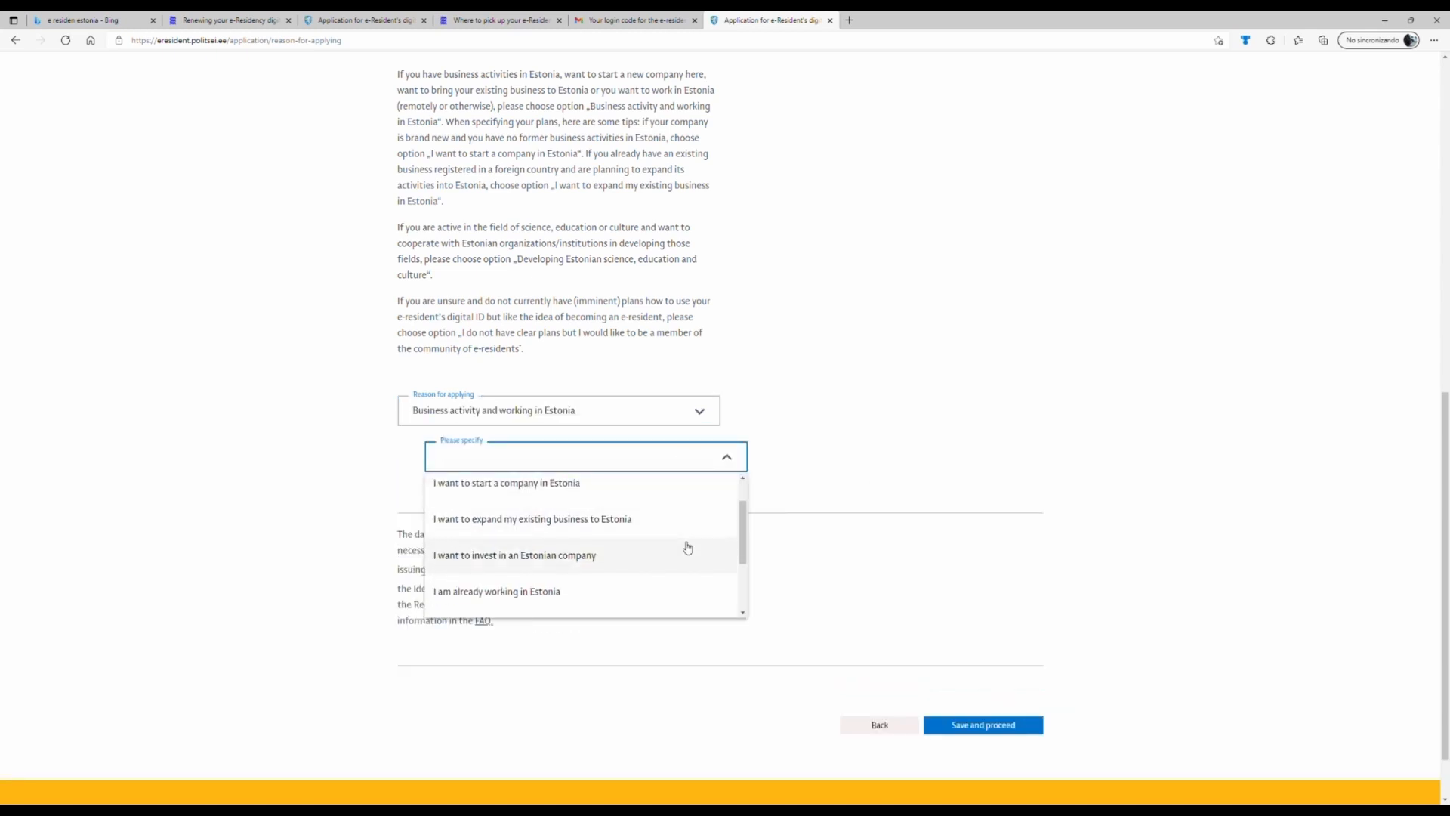
scroll(687, 545, "up", 1)
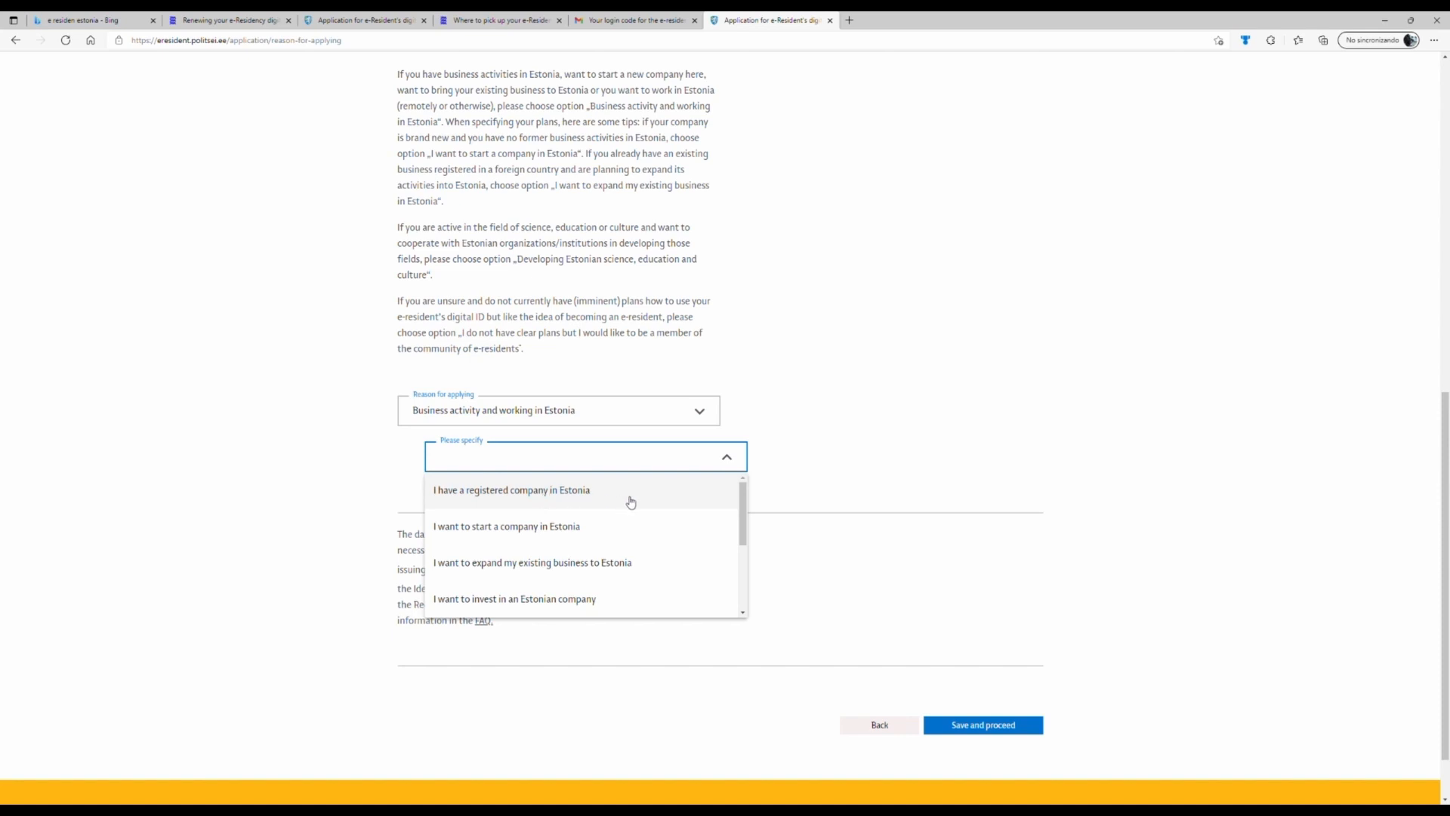
scroll(681, 511, "down", 1)
scroll(682, 510, "down", 2)
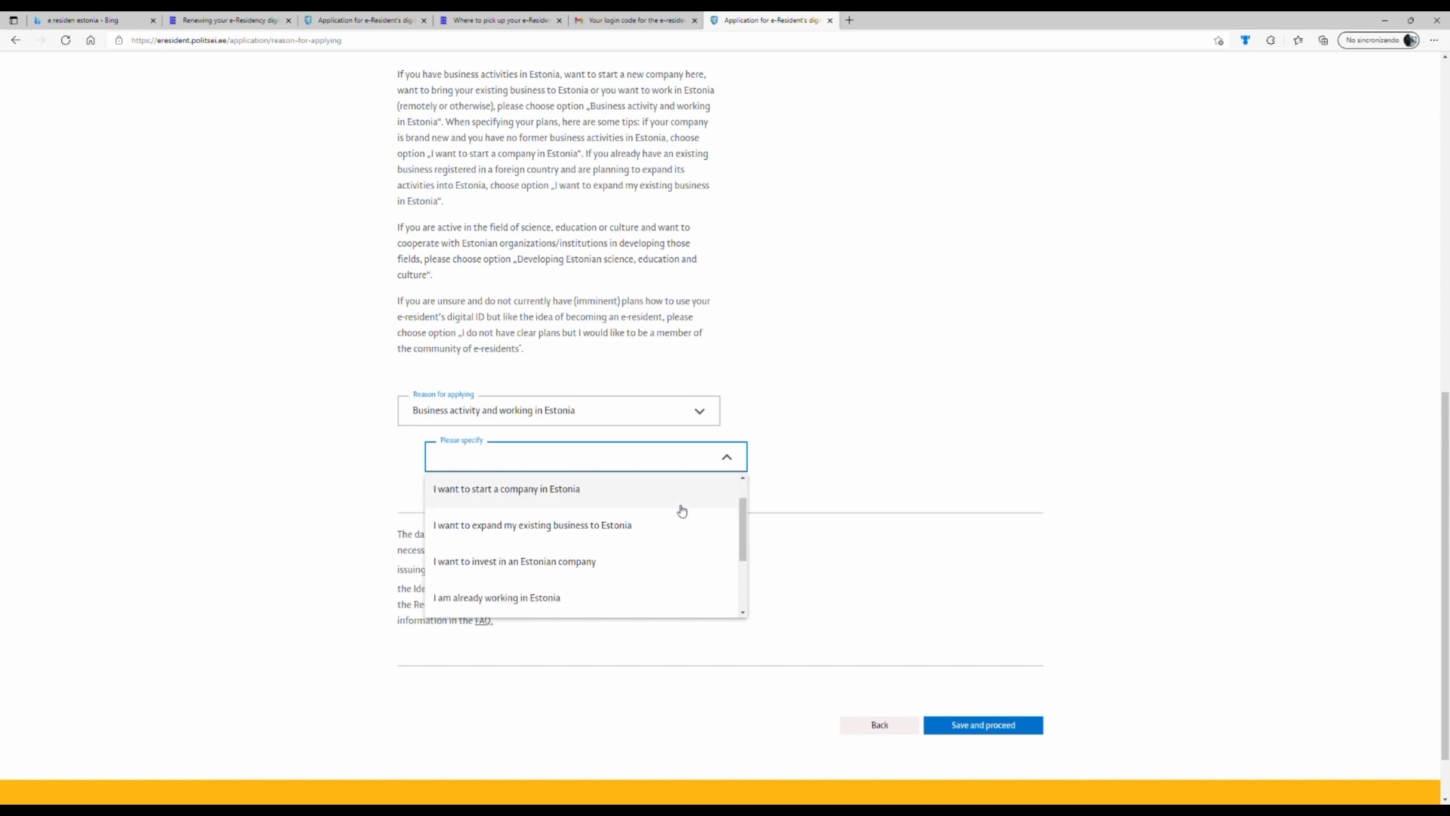
scroll(682, 510, "down", 2)
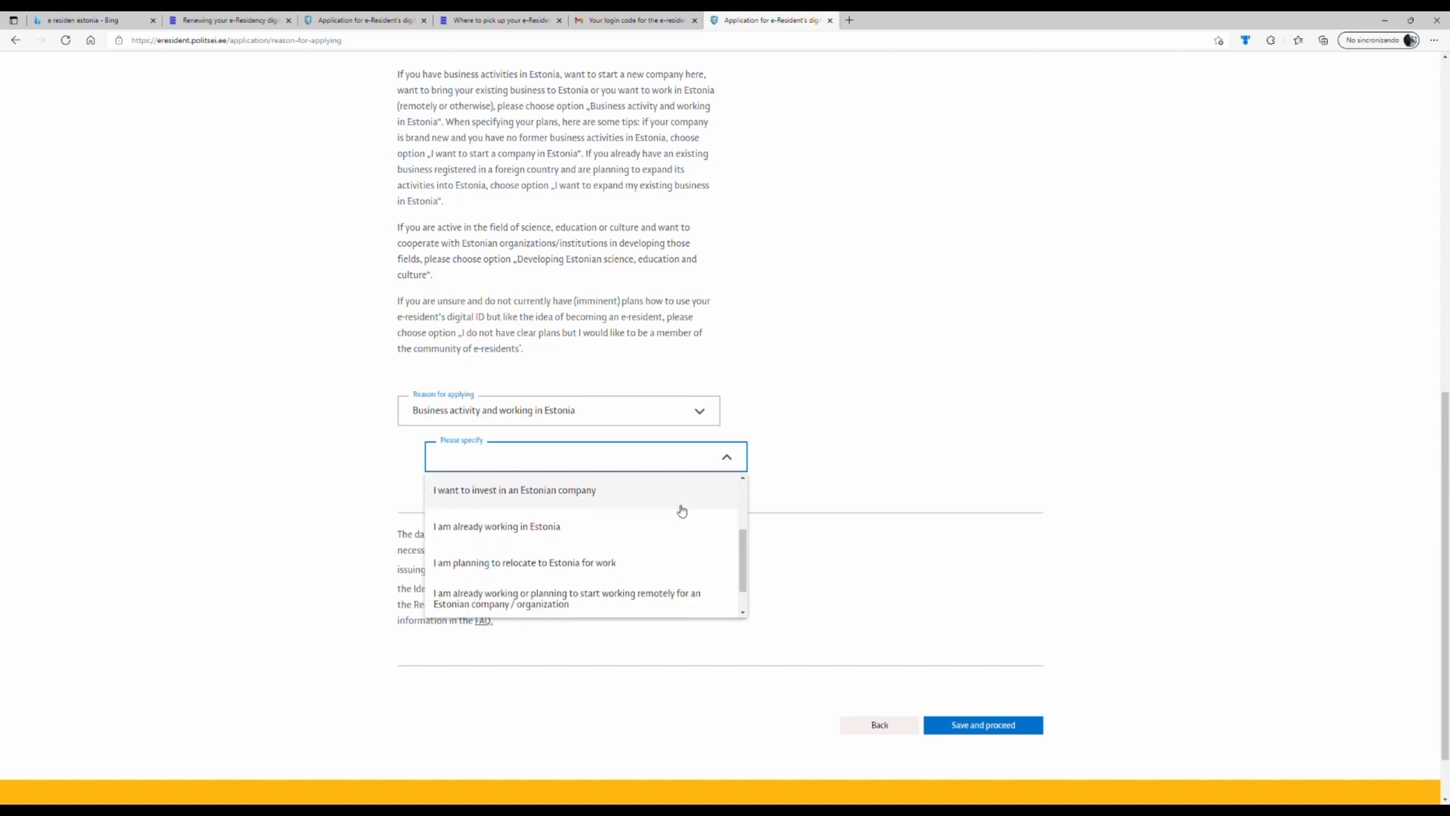
scroll(682, 511, "down", 2)
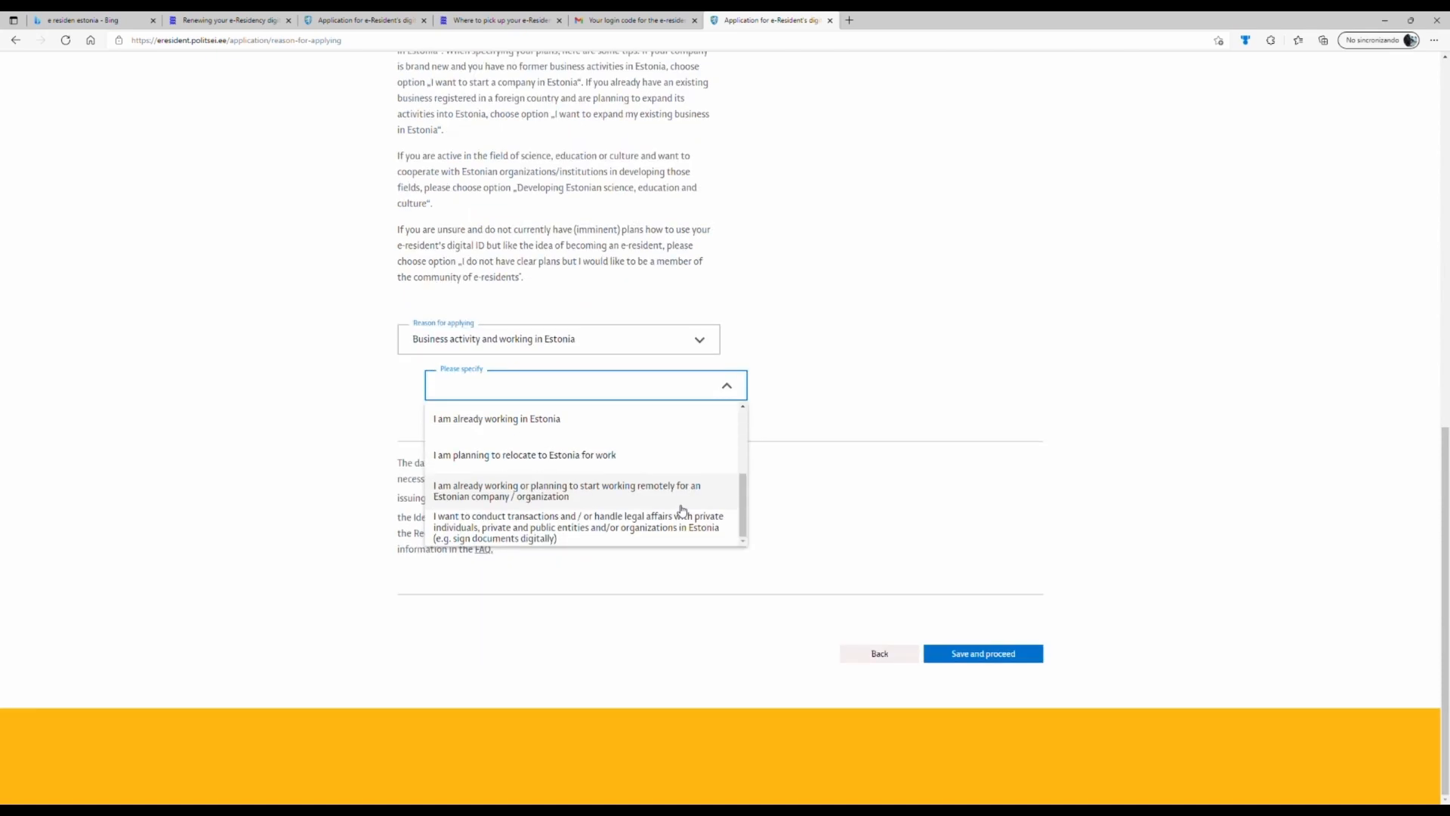
scroll(681, 510, "up", 6)
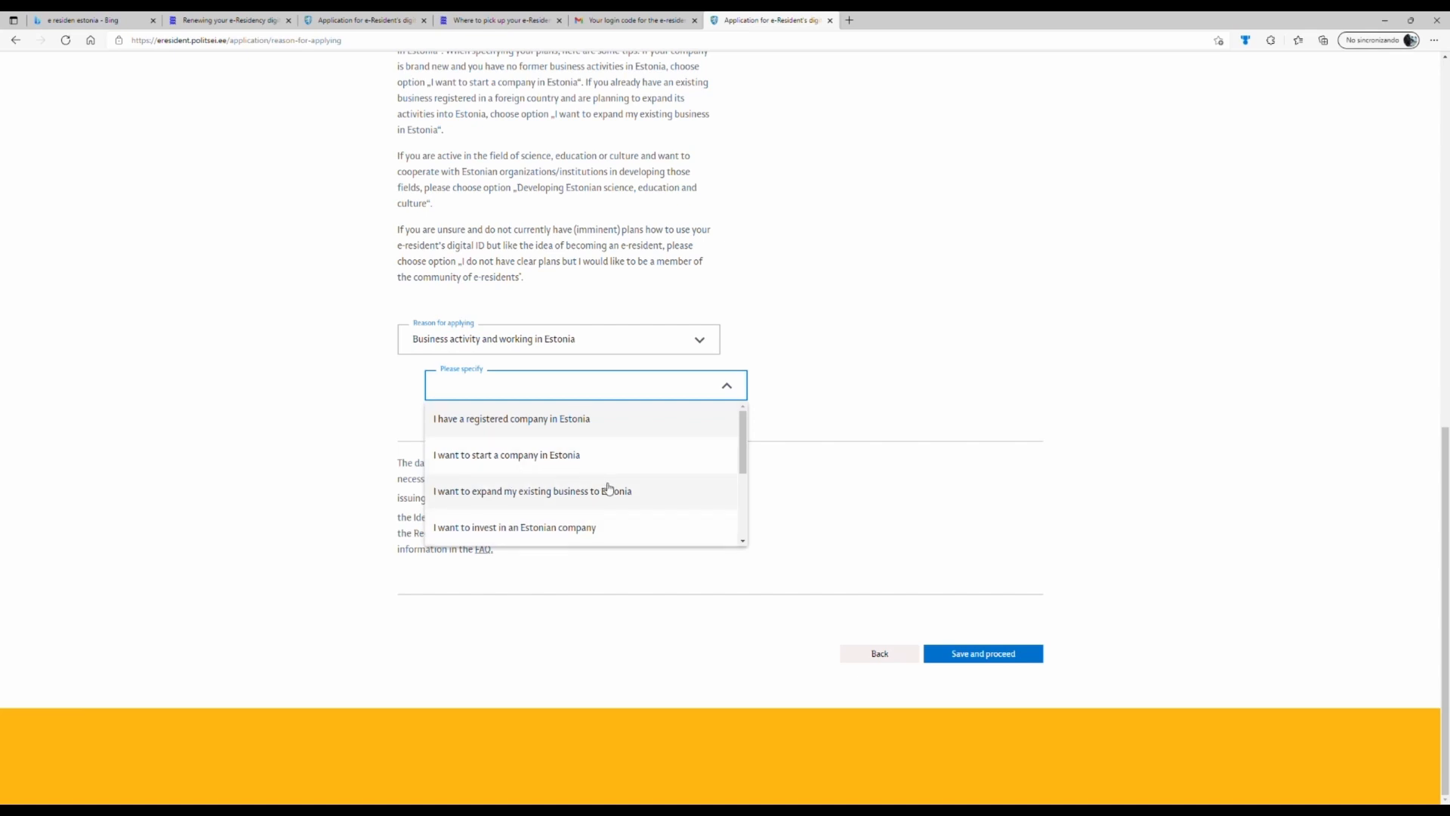
scroll(683, 512, "down", 1)
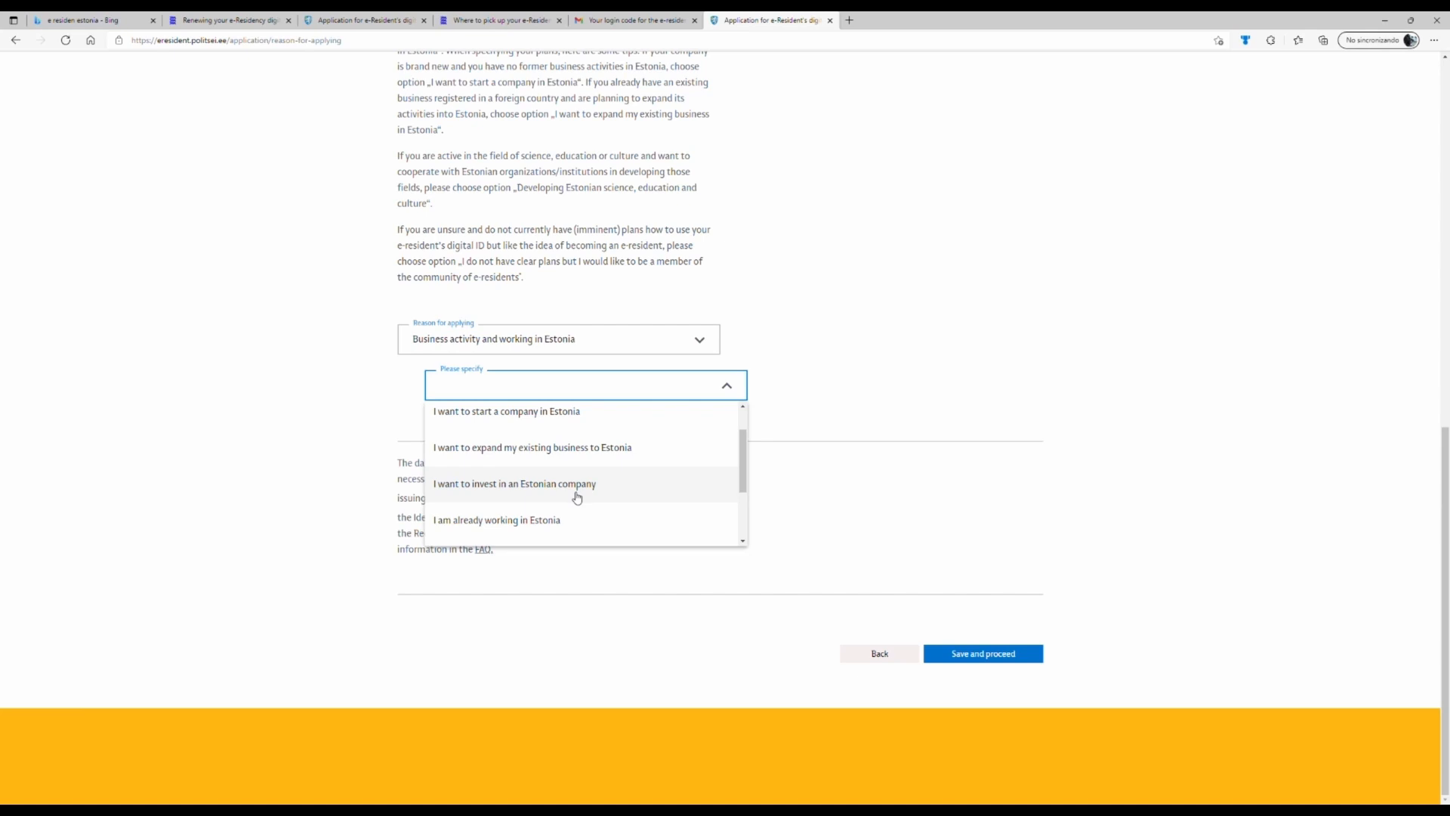
scroll(553, 498, "up", 1)
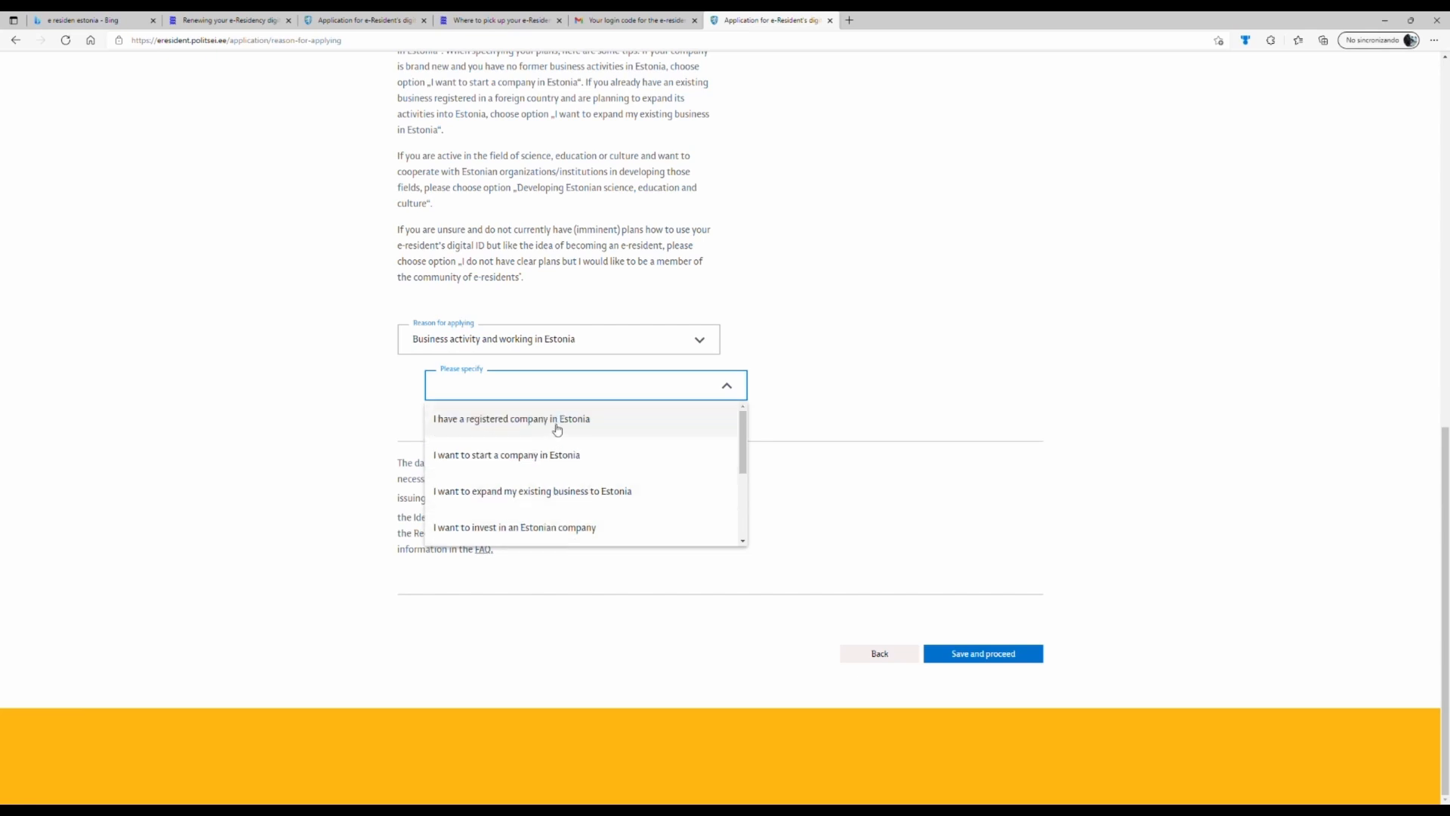
left_click(554, 422)
left_click(560, 466)
type("Book2wheel ou")
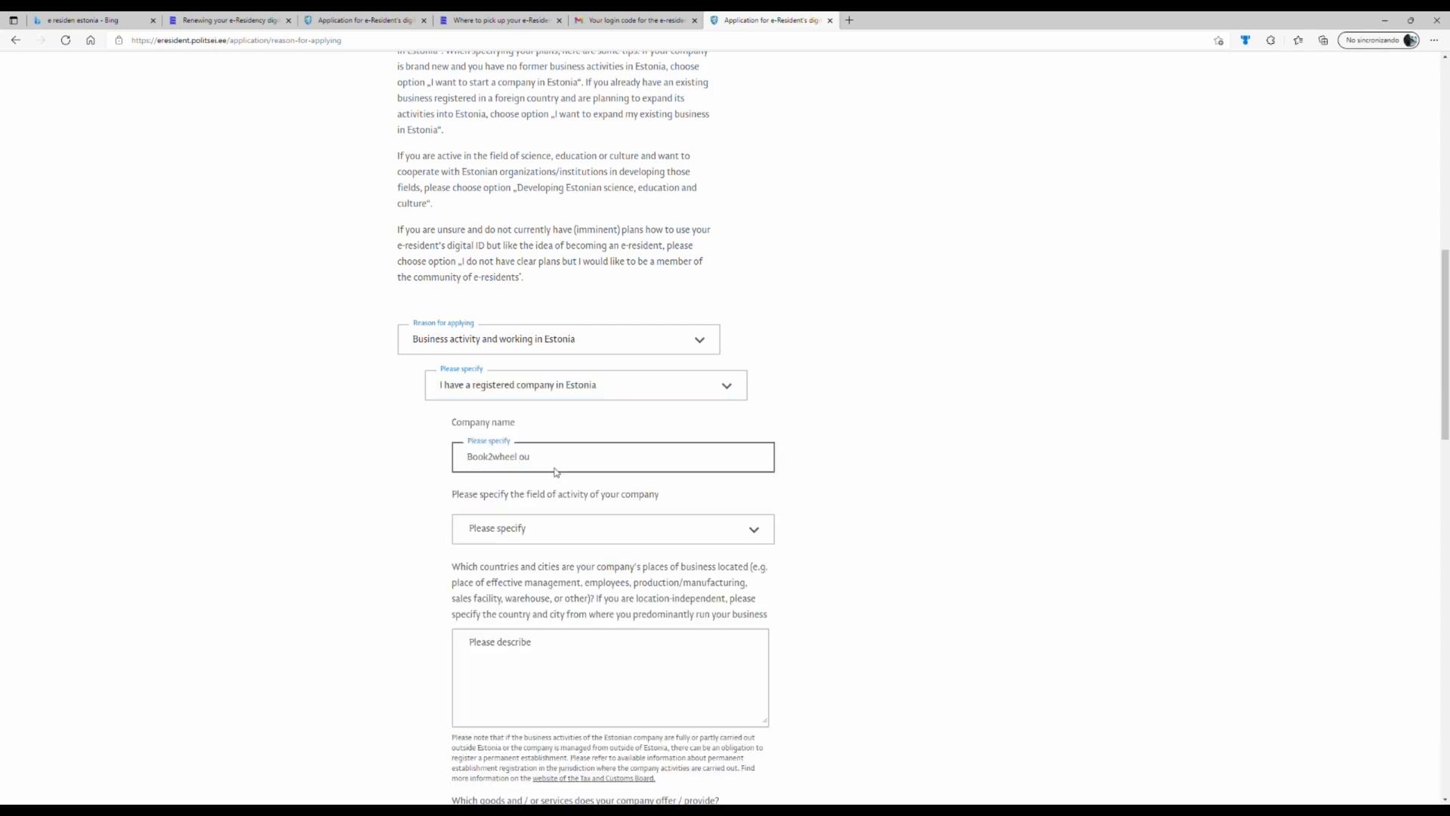
- Set the company's field of activity to "Transportation / Logistics"
scroll(756, 453, "down", 1)
left_click(703, 422)
scroll(684, 498, "down", 8)
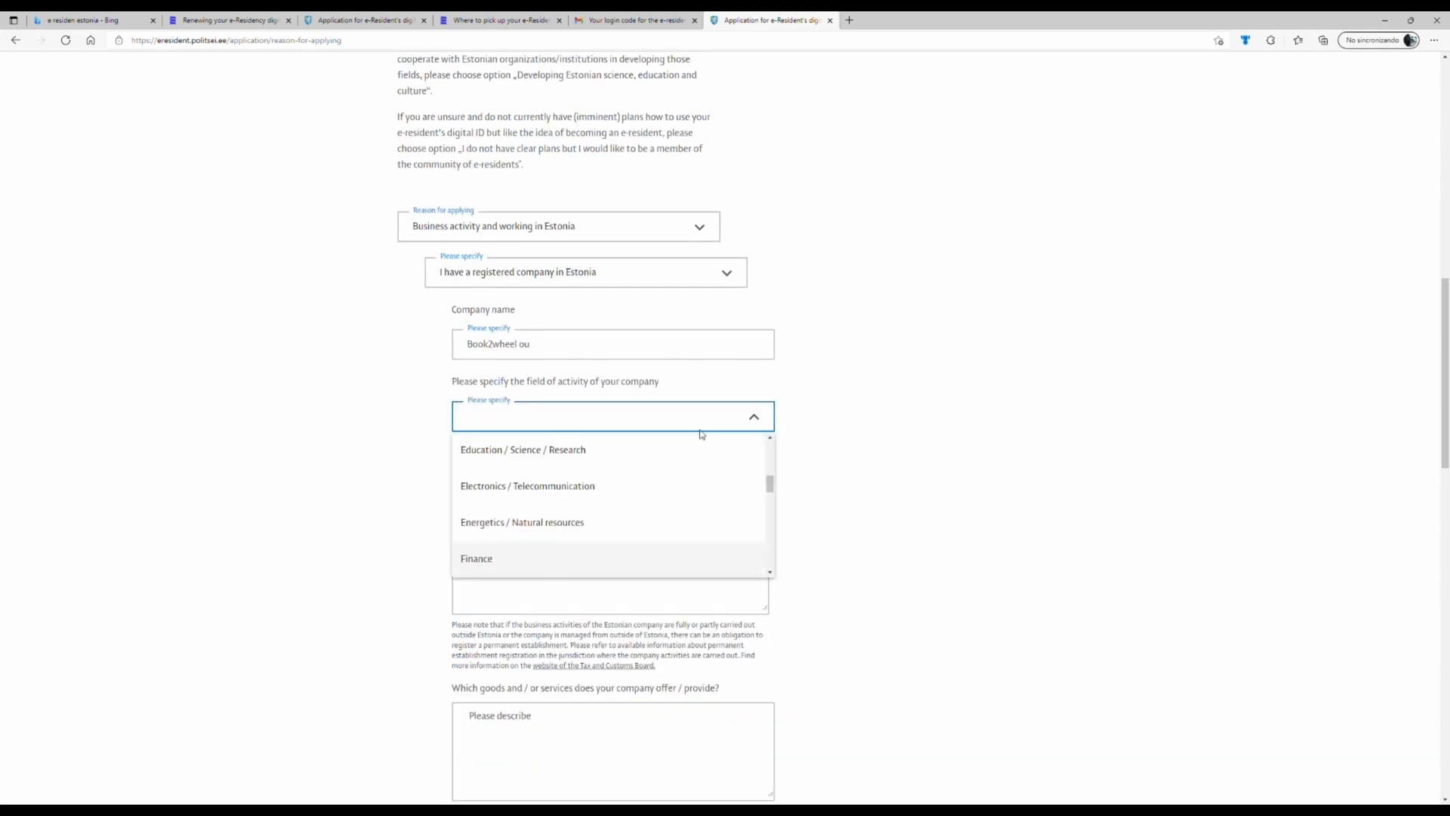
scroll(682, 505, "down", 5)
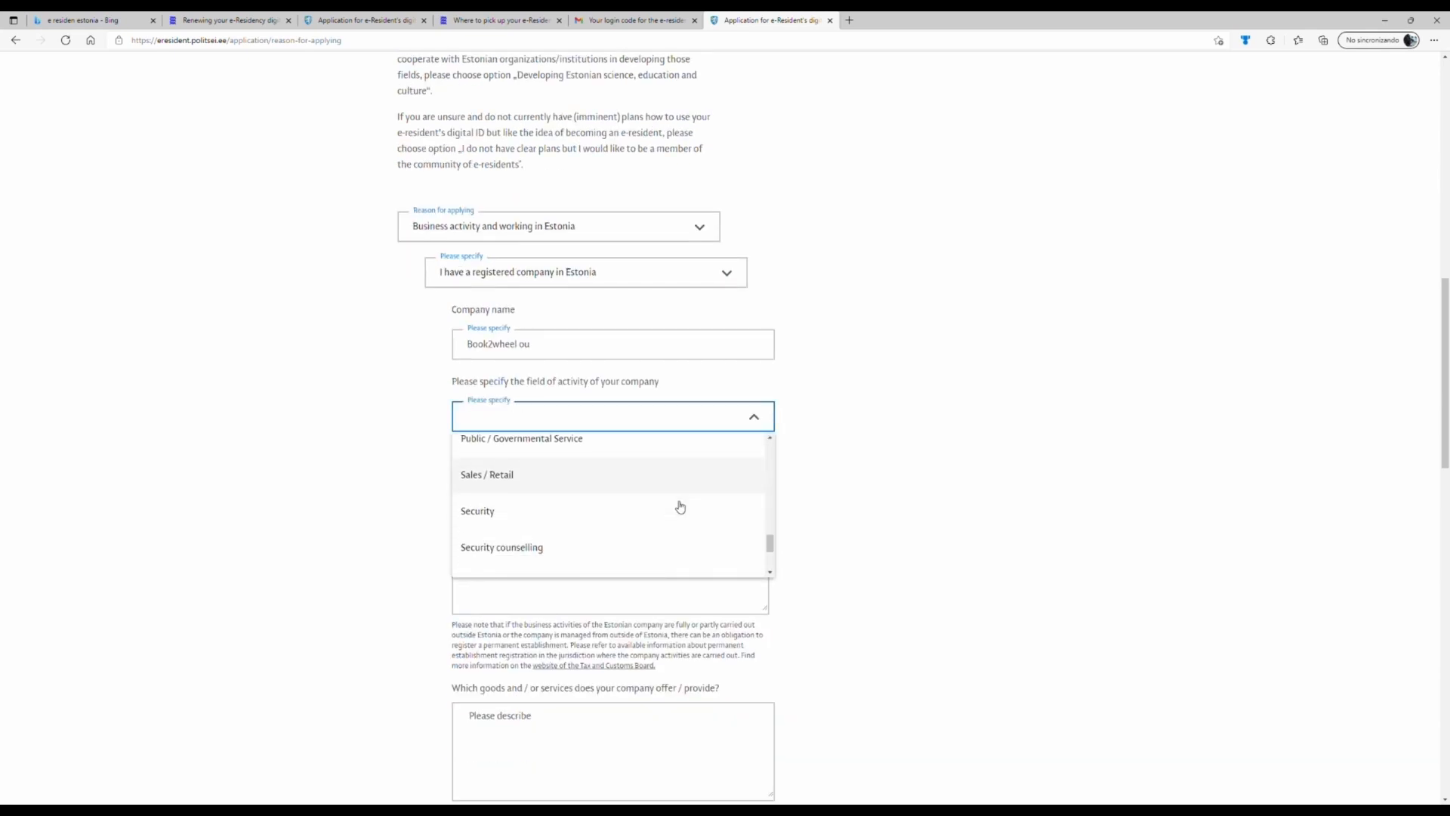
scroll(664, 505, "up", 8)
scroll(663, 502, "up", 6)
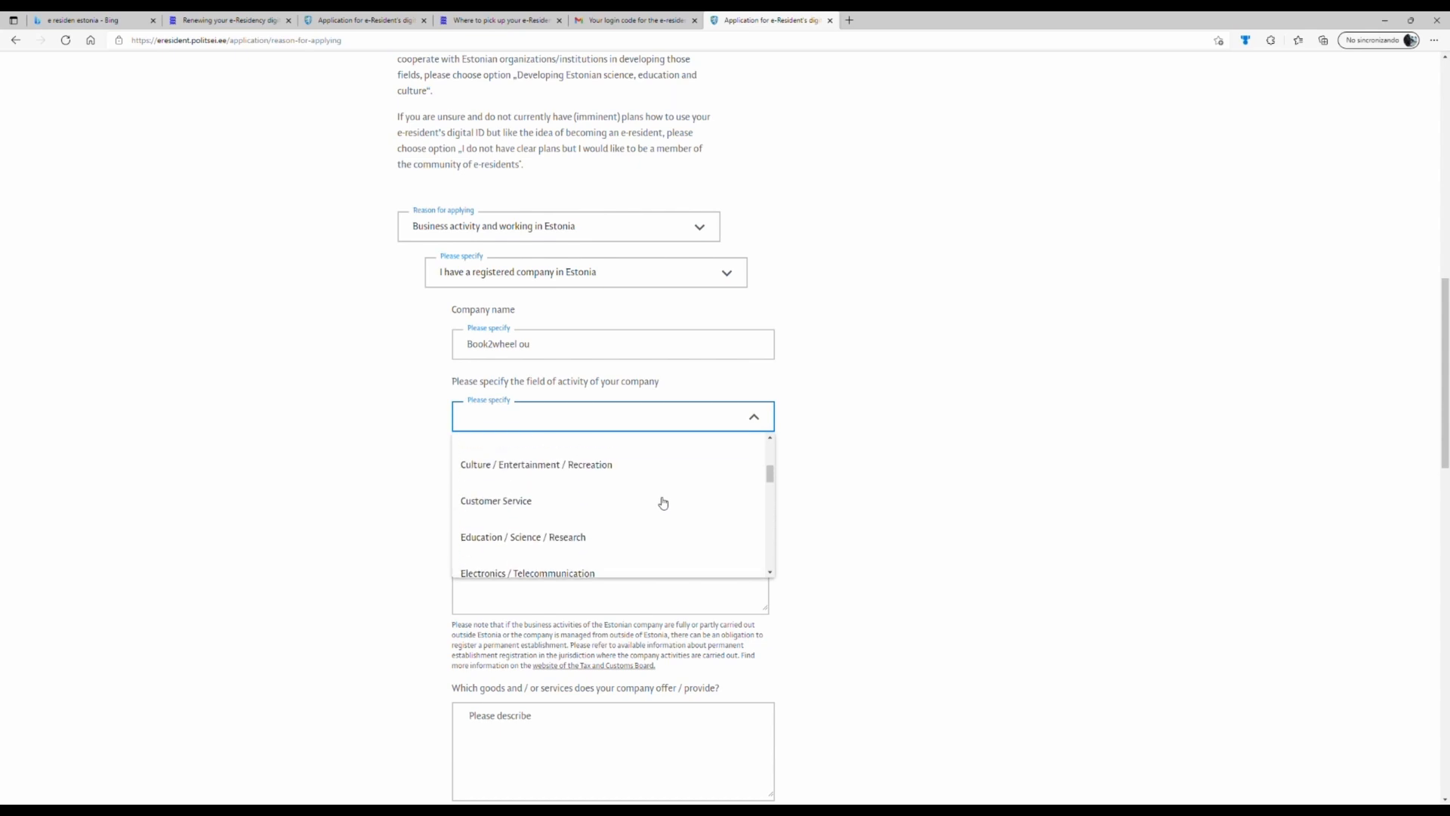
scroll(663, 502, "down", 4)
scroll(663, 502, "down", 10)
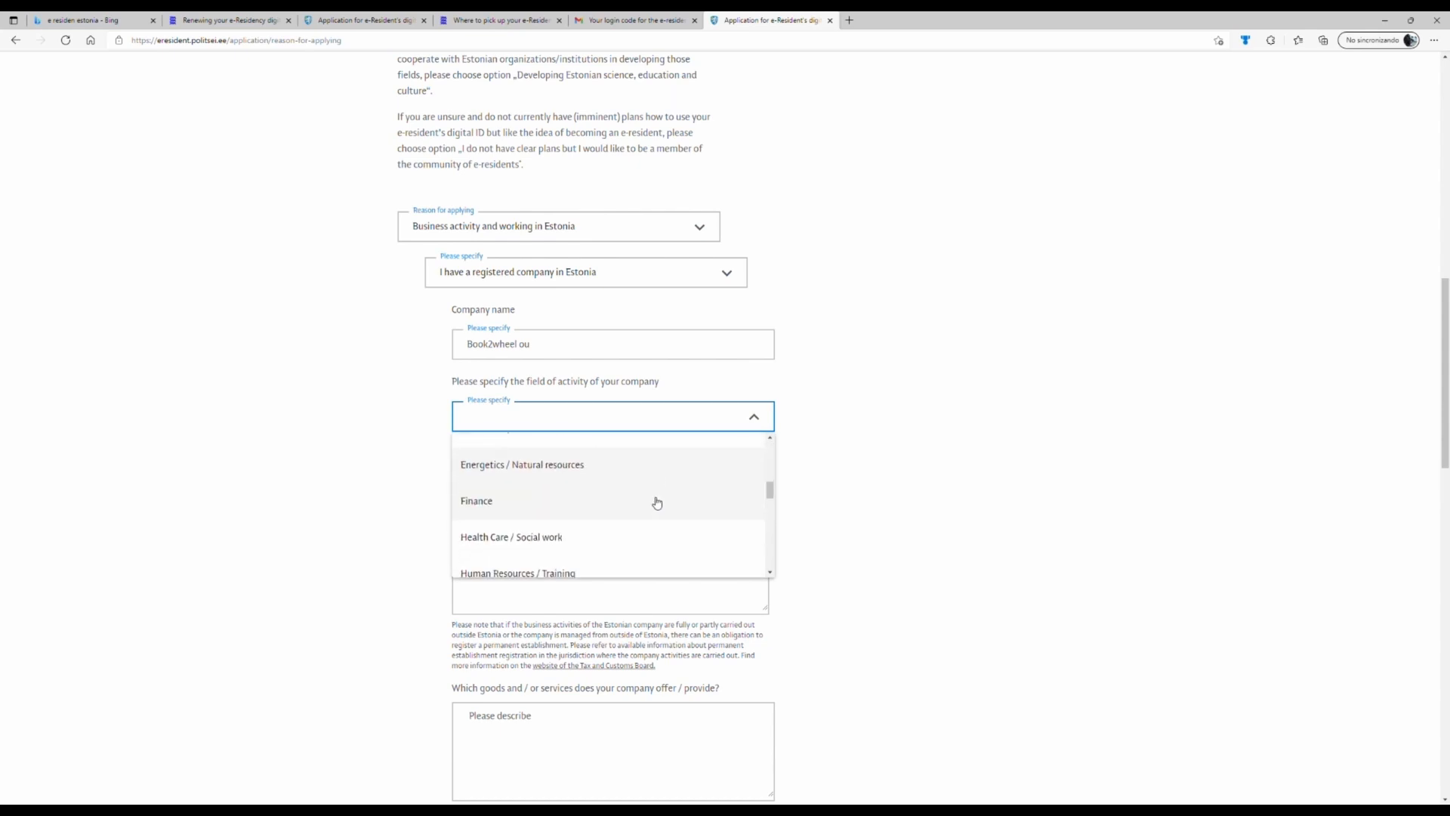
scroll(651, 503, "down", 4)
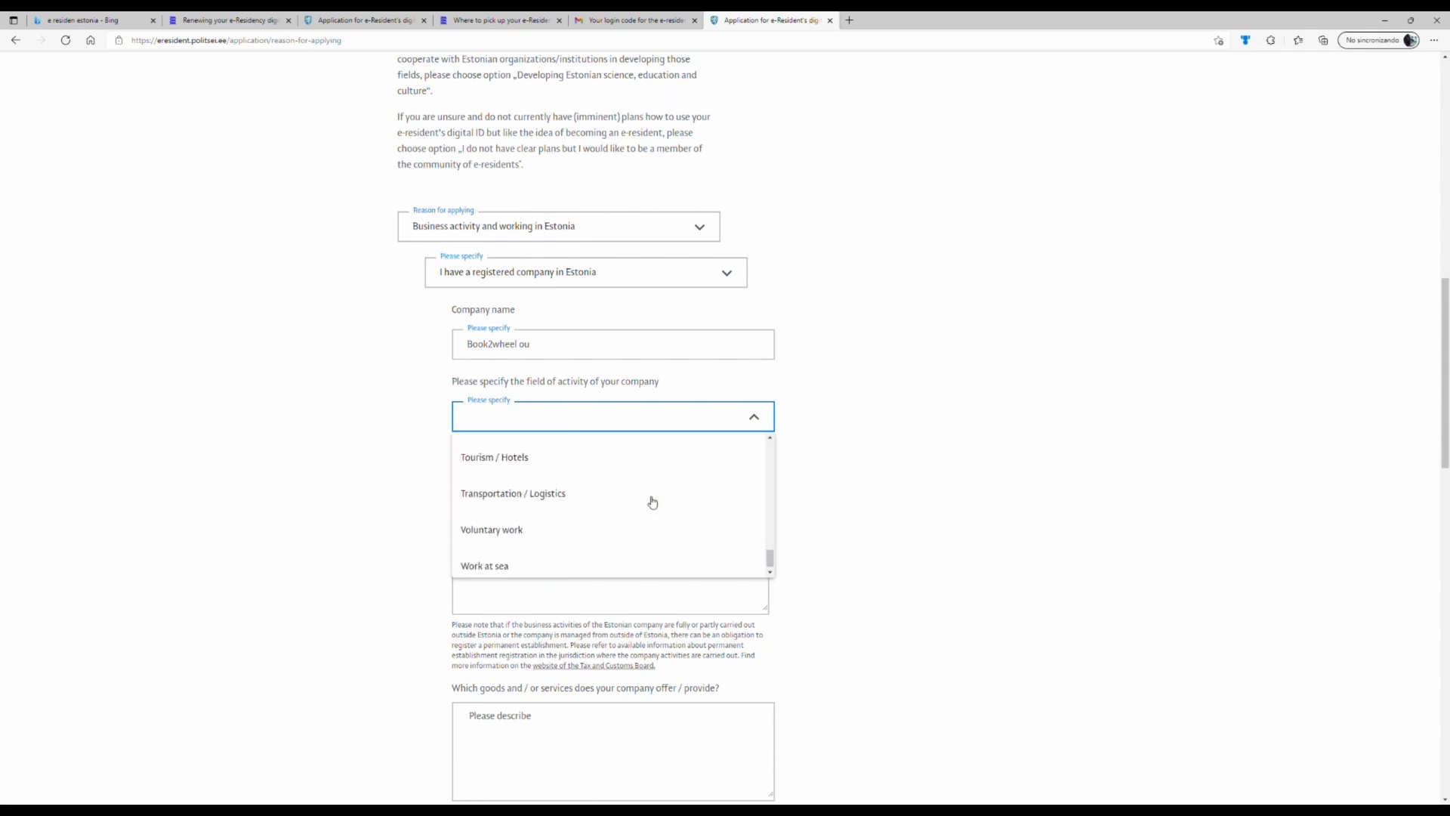
left_click(574, 376)
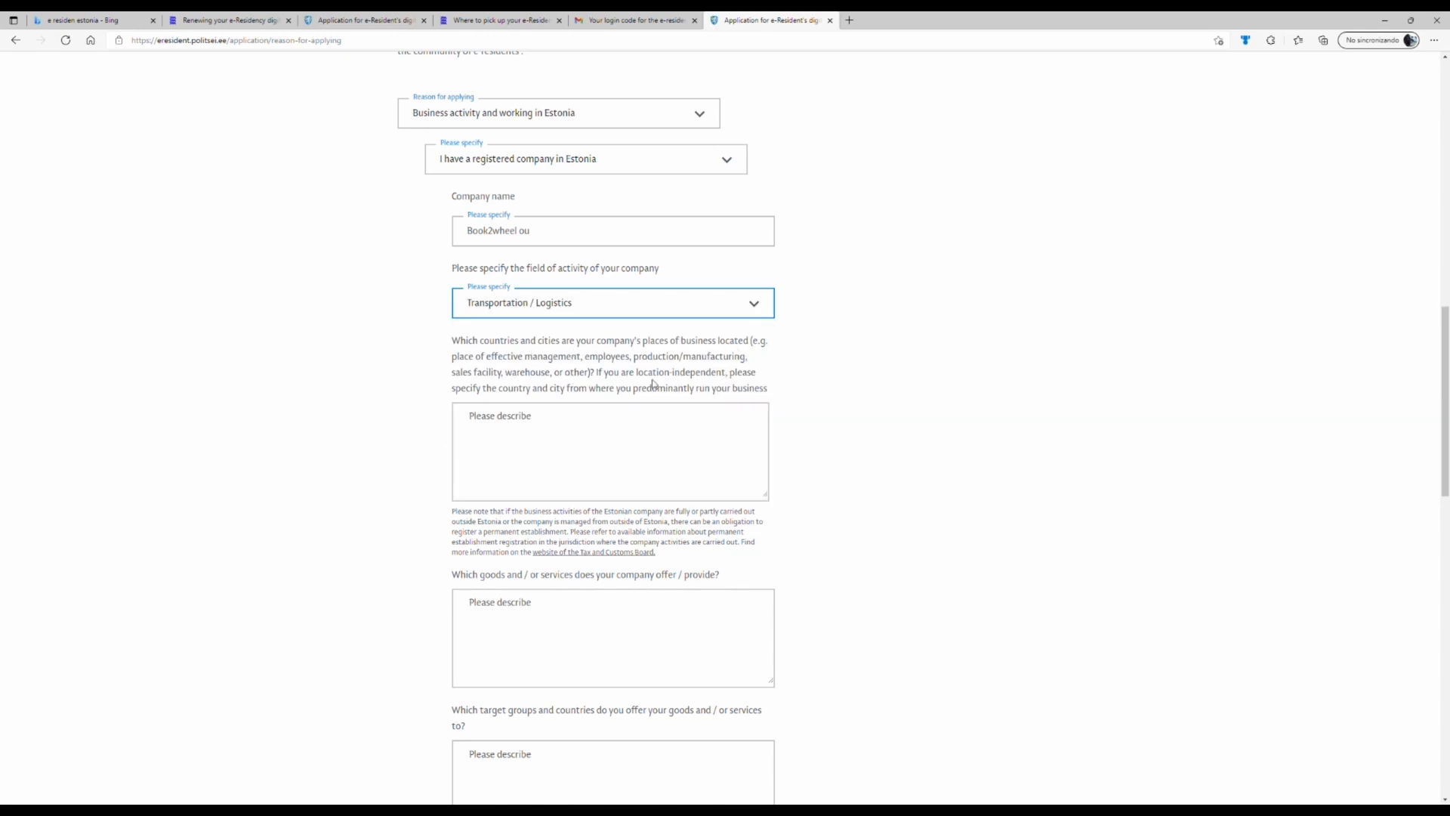
- Begin the description of the company's places of business by stating that Book2wheel was first created in Estonia
left_click(577, 434)
type("Book")
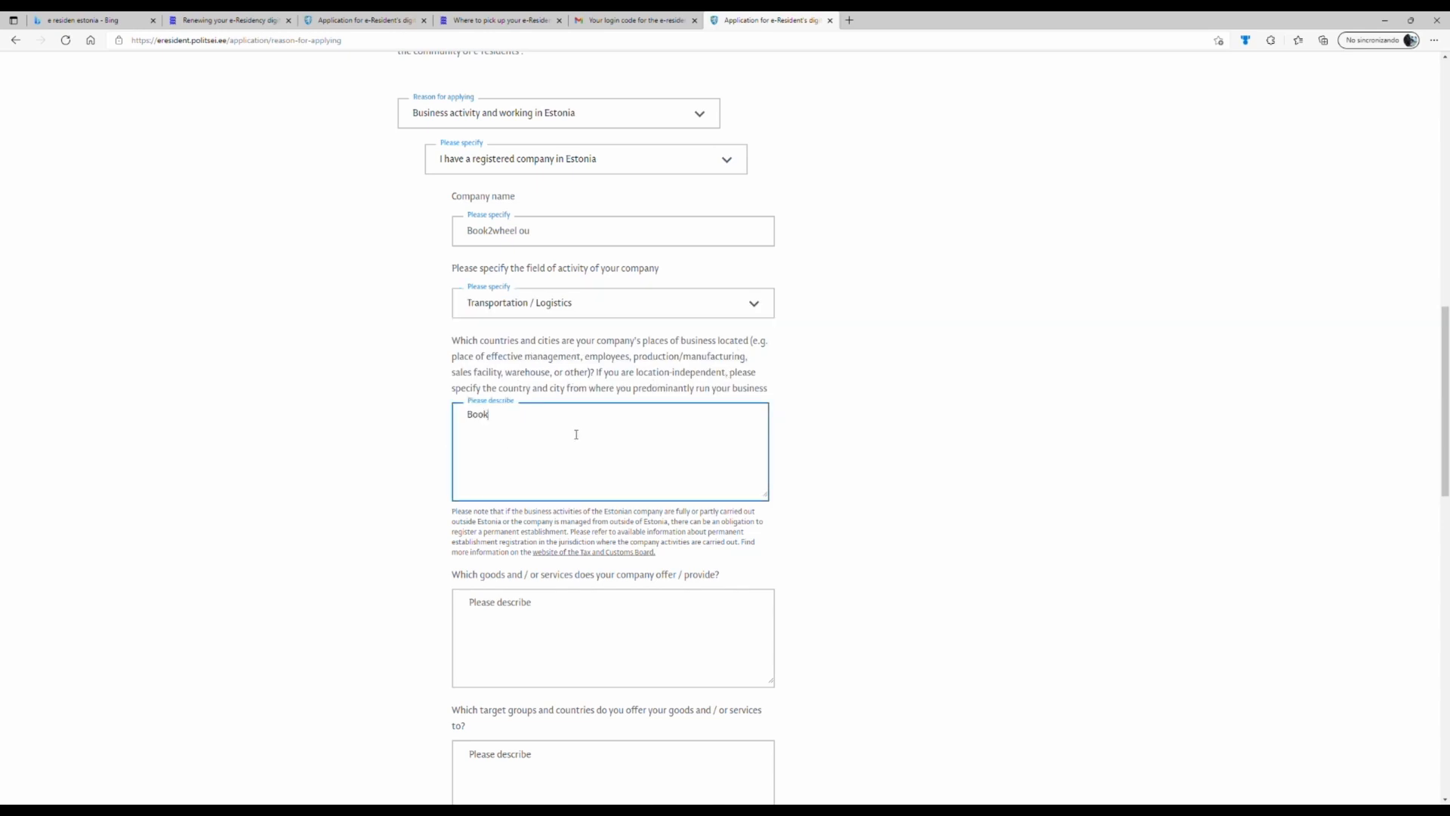
type("2wheel was first created in estoi")
type("ina")
type(".")
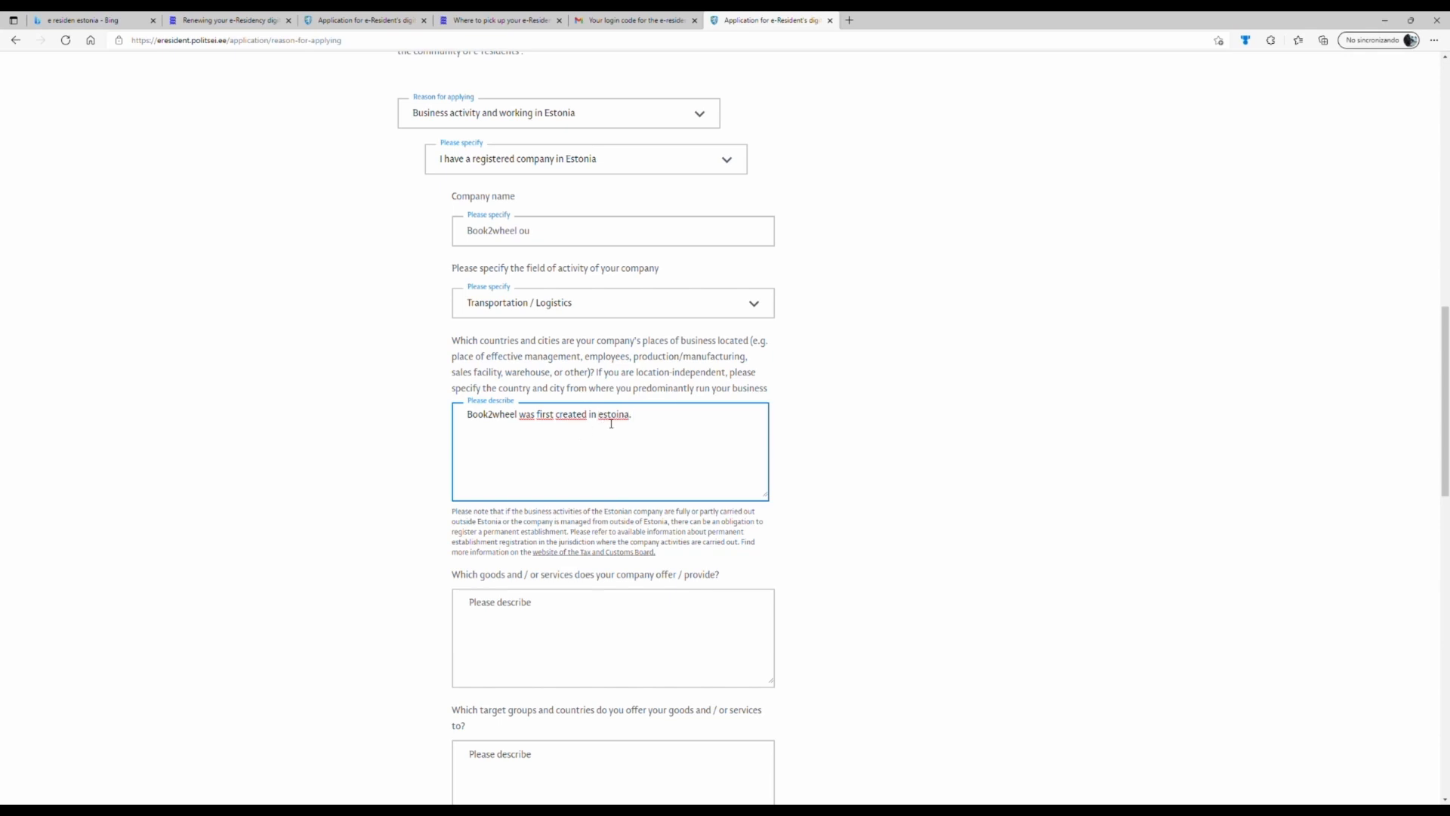
key("BackSpace")
type("E")
double_click(581, 418)
left_click(540, 442)
- Extend the places-of-business description with the motorbike sharing launch in the Philippines, Estonian payments and investment, and companies registered in the Philippines and Denmark
type("We are motorbike sharing software. We lanuch Book2wheel in the Philippines. Our pay payments comes in to estonia account and we get investment in our estonia company. We ha")
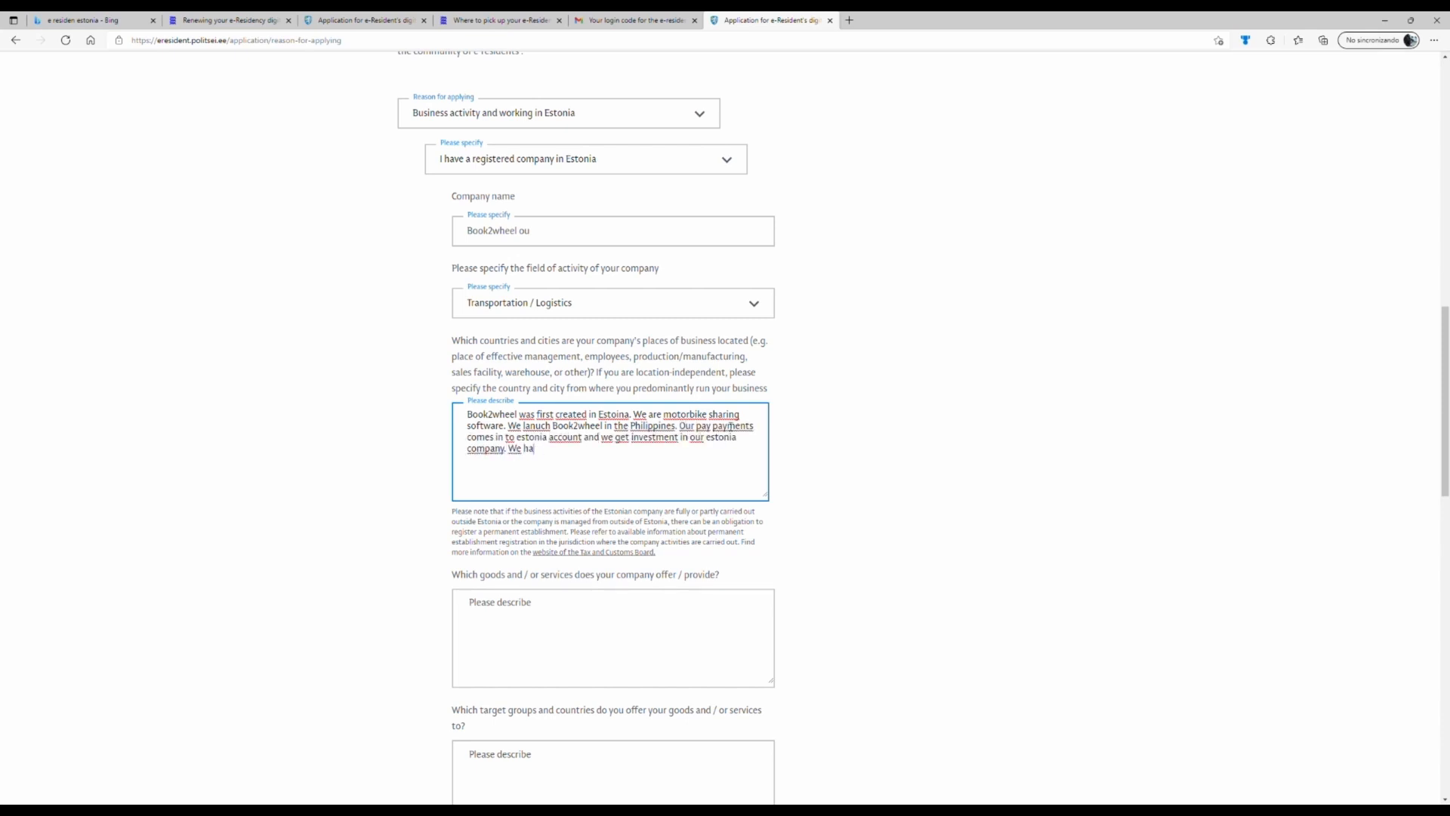
type("ve also register company in the Philippines and Denmarks")
key("BackSpace")
type("since we are local people this help us to grow our busniess")
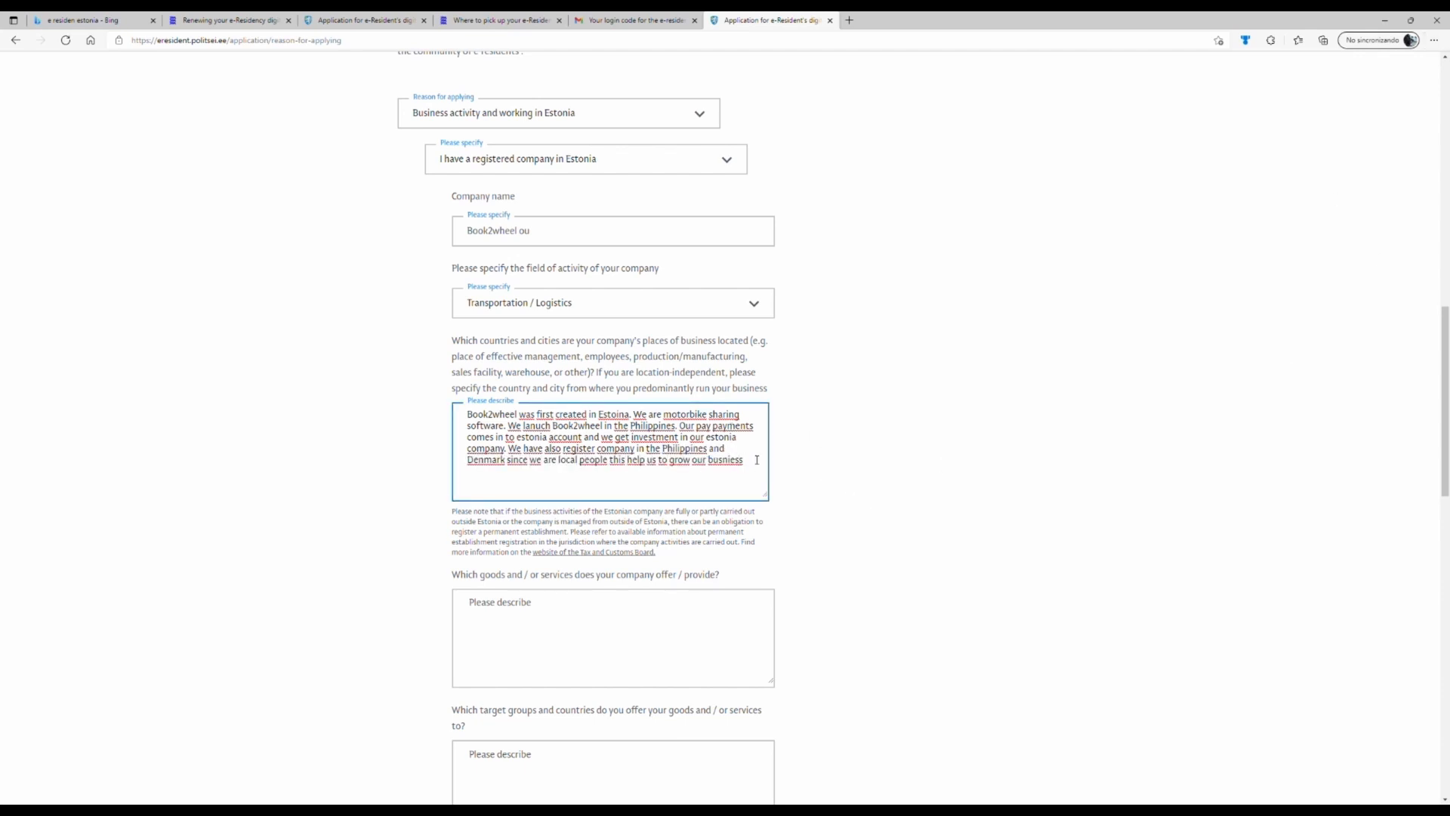
- Describe the company's goods and services as "We are software for peer to peer motorcycle sharing"
left_click(528, 638)
scroll(528, 529, "down", 2)
type("We are software for peer to peer motorcycle sharing")
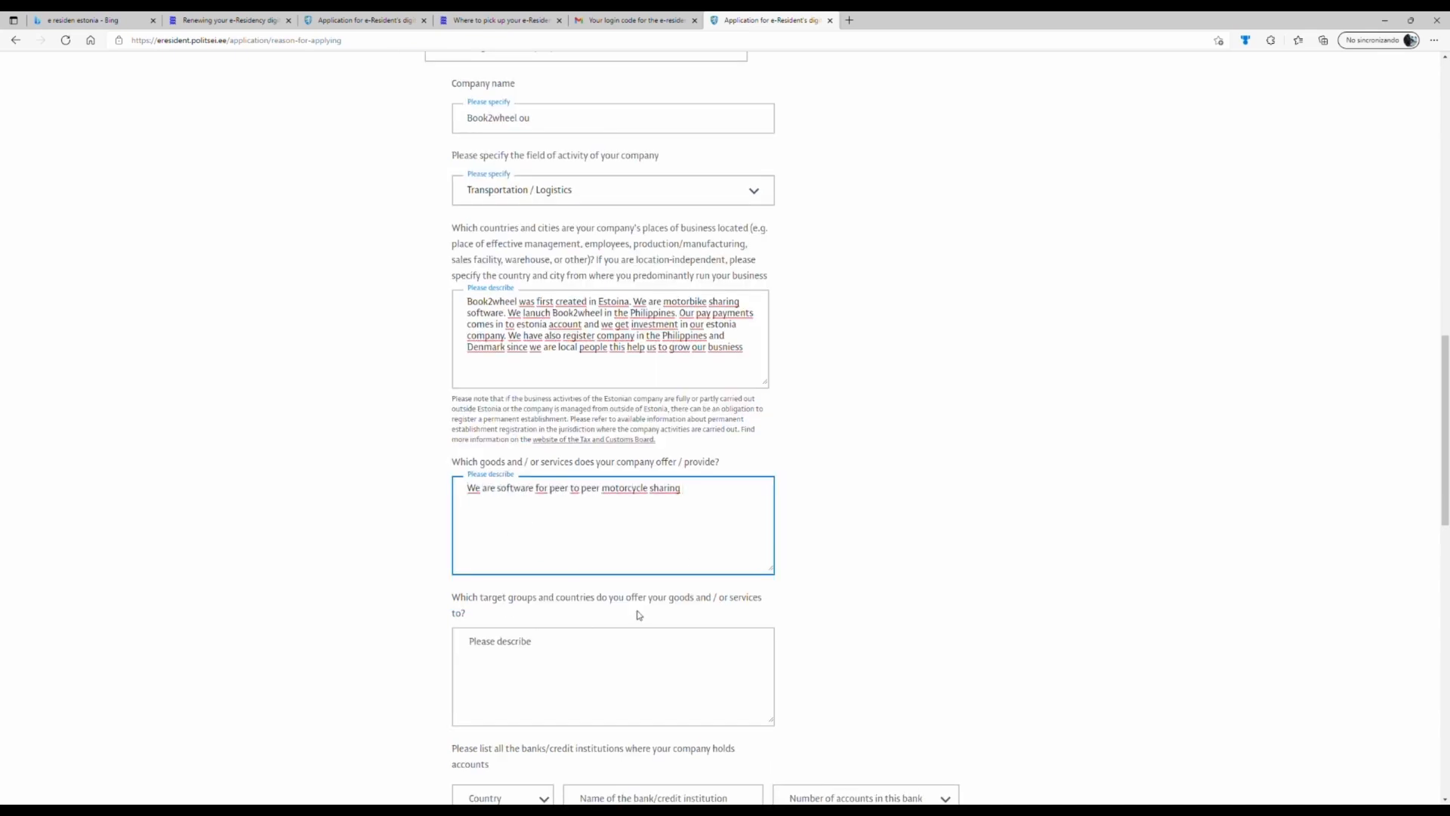
- Describe the target groups and countries as the Philippines for now, with work on expanding to other Asian countries and Europe
scroll(638, 615, "down", 2)
left_click(505, 535)
type("Philippines for now and working on expanding other Asian countires and europ")
scroll(510, 471, "down", 2)
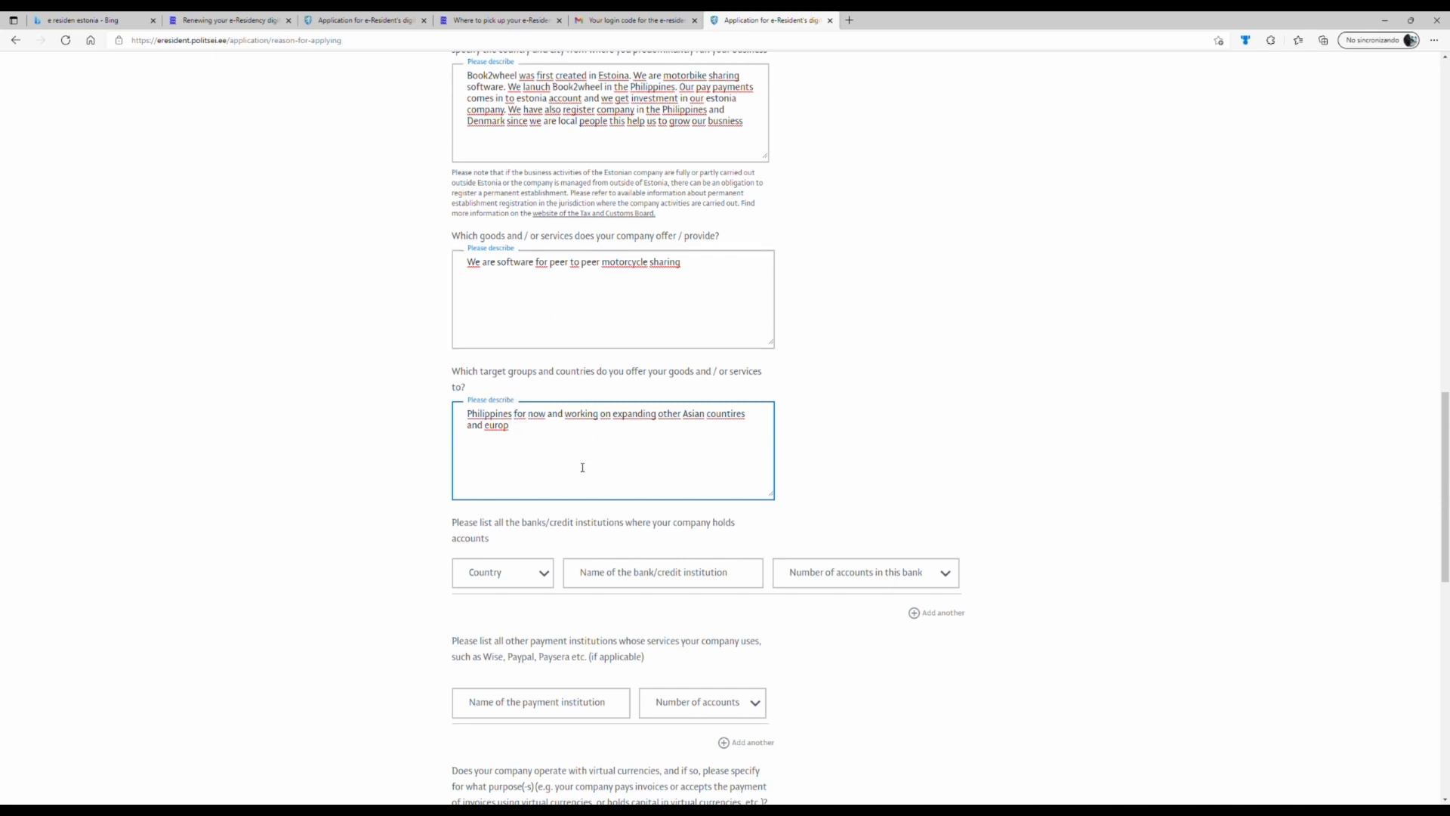
- List the company's bank with country Estonia, institution name lhv and 1 account
scroll(582, 467, "down", 2)
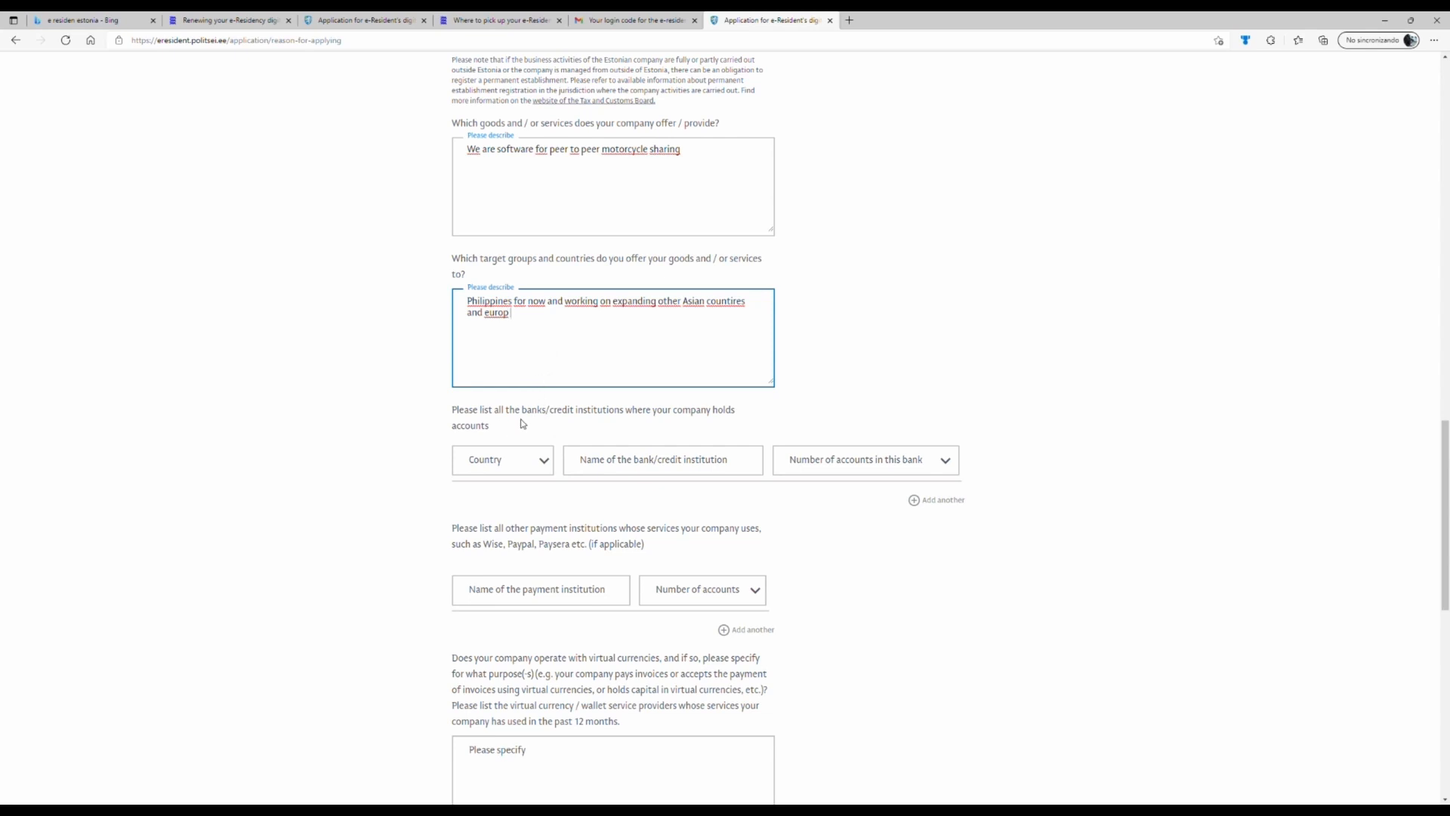
left_click(514, 459)
key("e")
key("e")
key("e")
key("e")
key("e")
key("e")
left_click(528, 600)
left_click(689, 462)
type("lhv")
left_click(874, 469)
left_click(896, 514)
- Answer No to using or planning to use a service provider in the e-Residency ecosystem
scroll(755, 469, "down", 2)
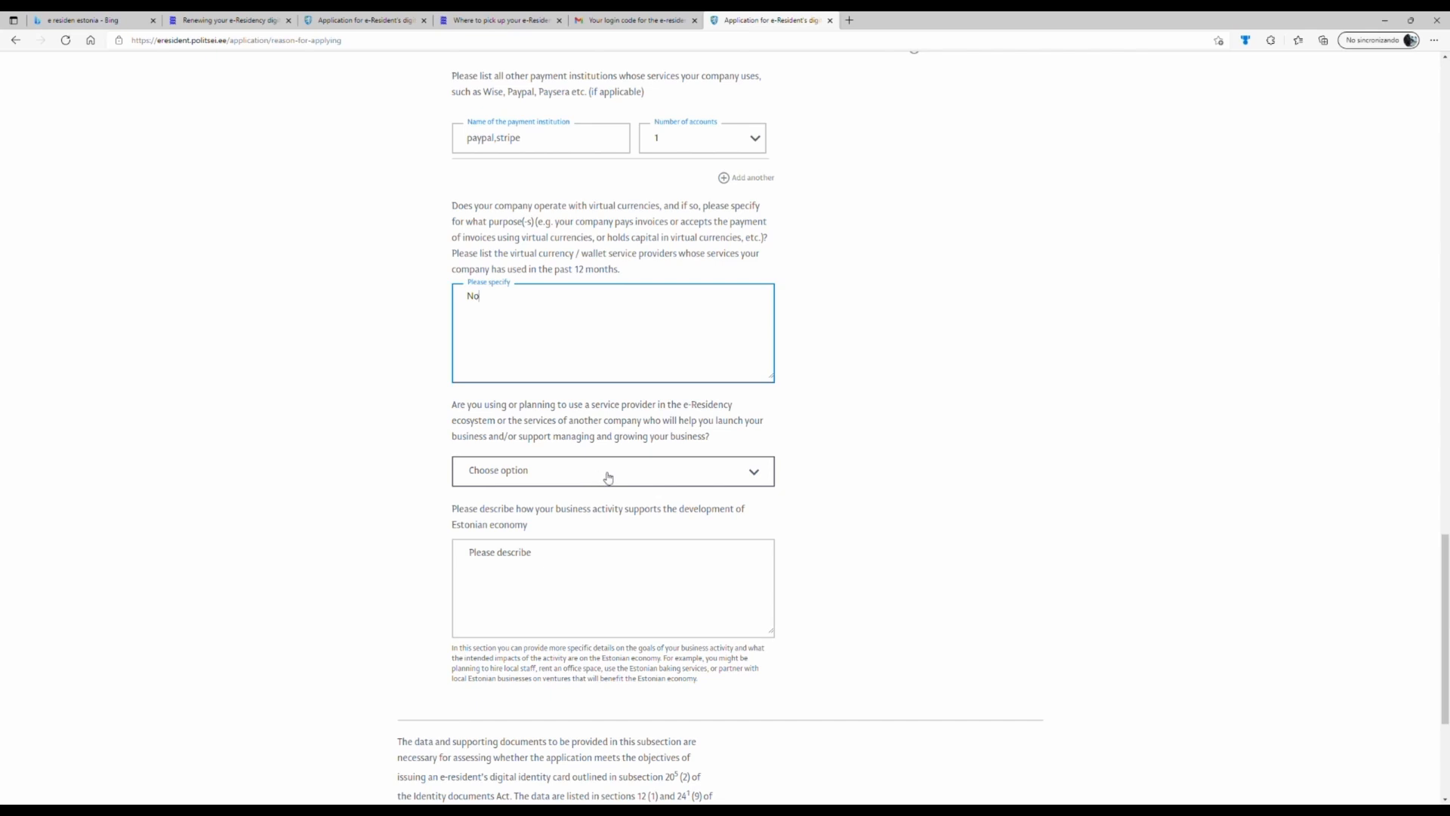
left_click(602, 483)
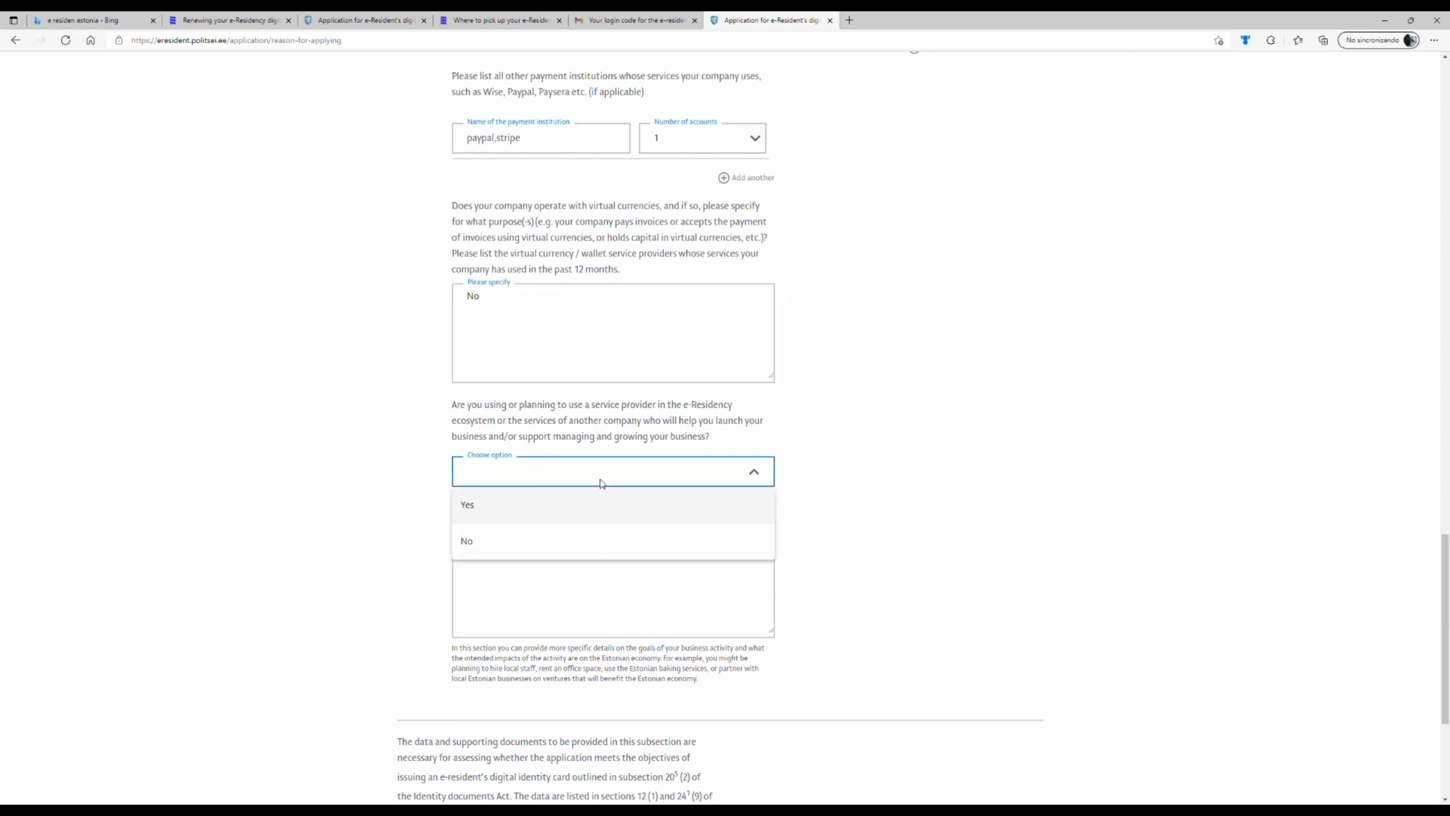
left_click(553, 543)
- Describe how the company's earnings and investment coming to Estonia support its economy and how e-Residency helped start the business, and submit the section
scroll(665, 423, "down", 1)
left_click(544, 449)
type("All our earning and investment comes to estonia. Thisg")
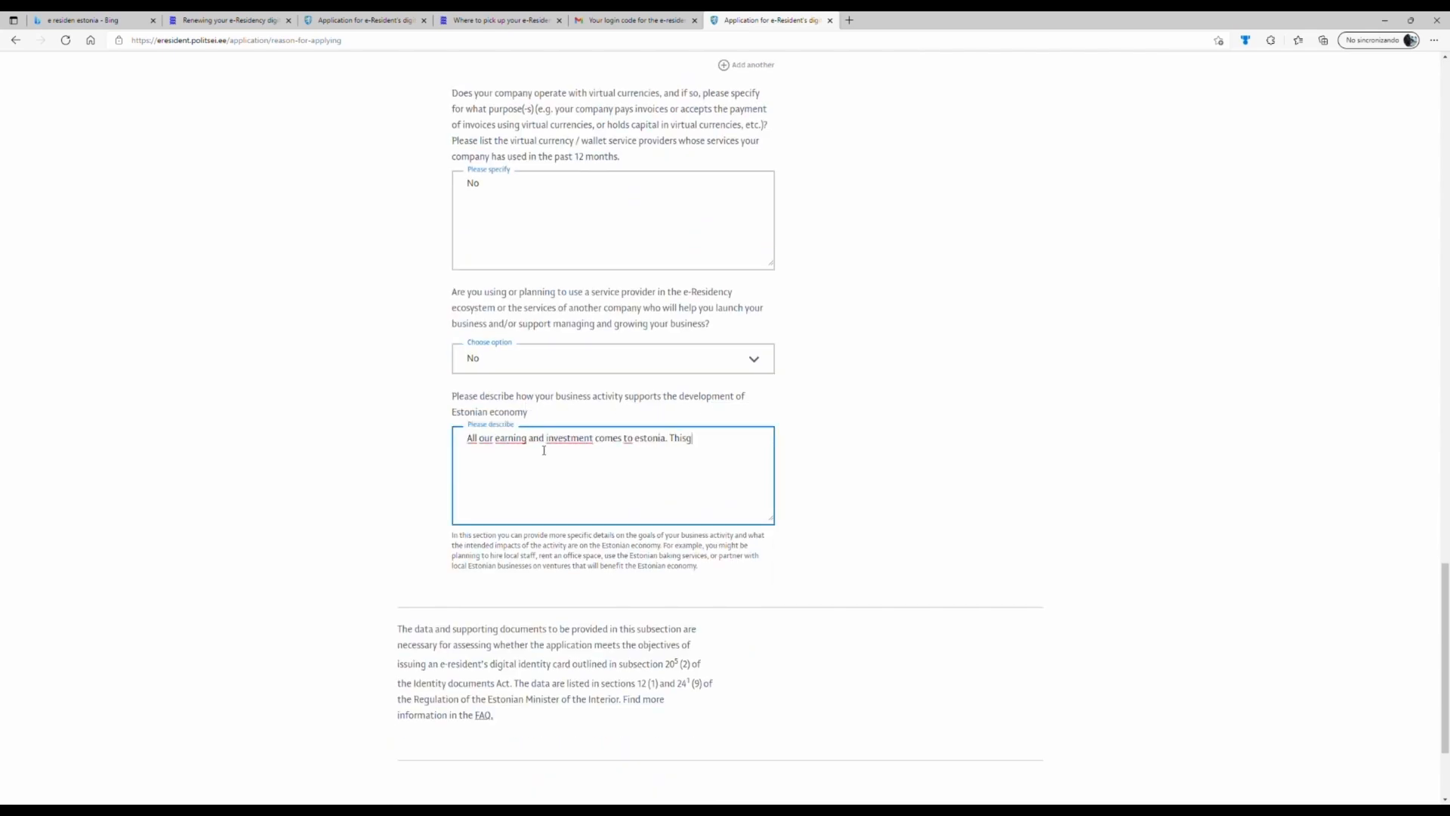
key("BackSpace")
type("gives your country high number of Euro. Meaning  we bring cash in the country and support economey.We plan to continew doing that since this has help our business")
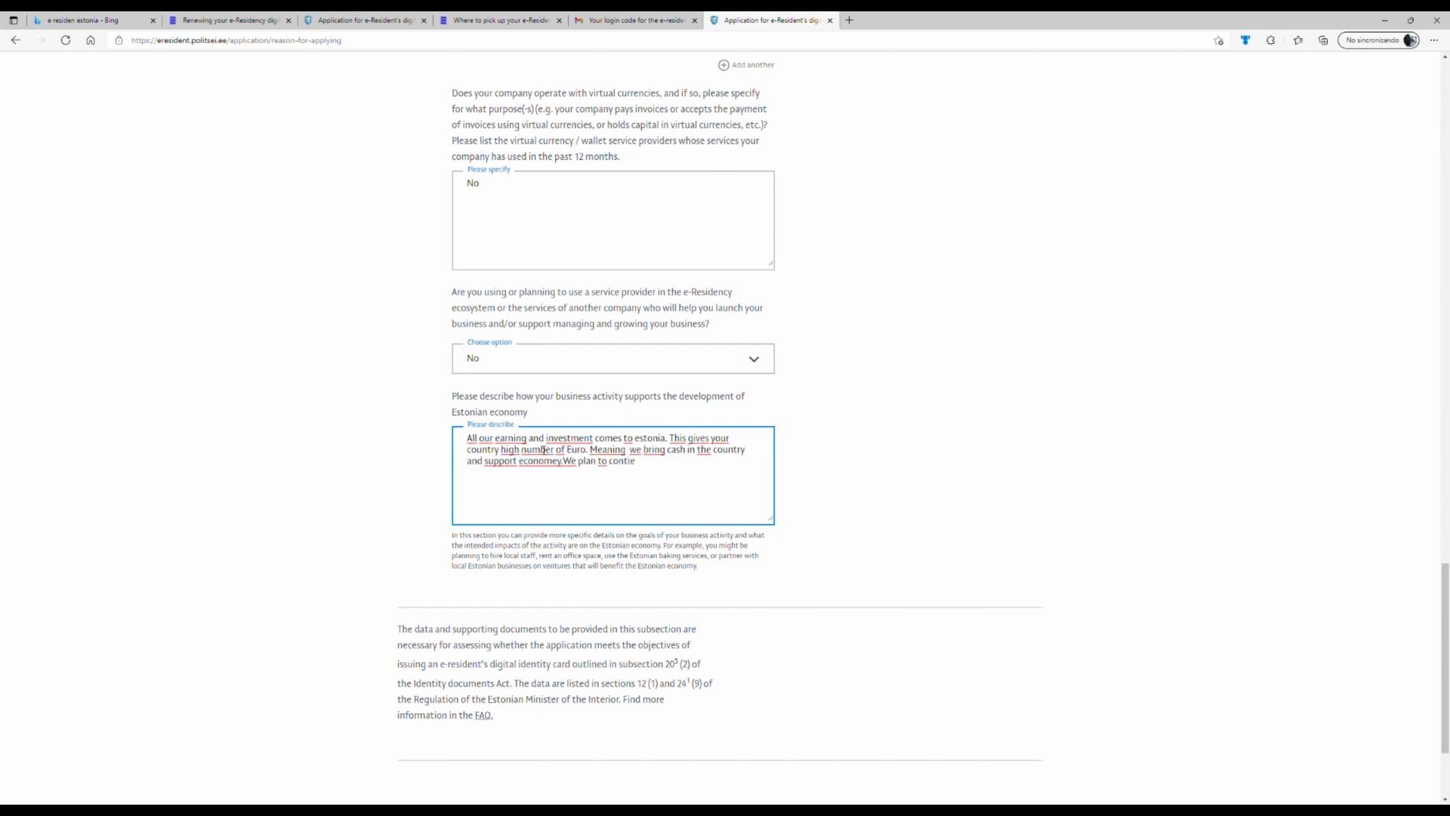
type(" alot. When no")
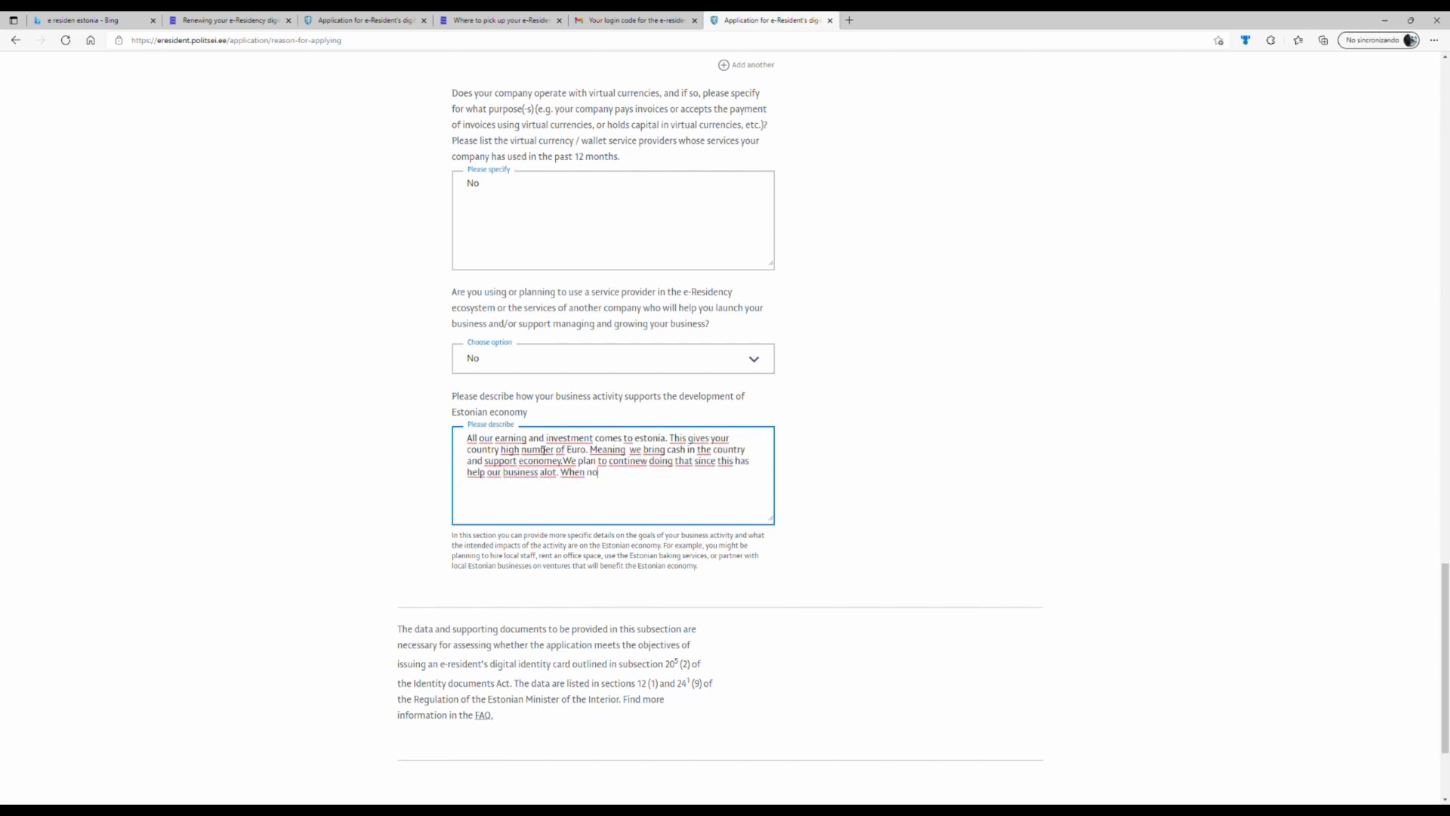
type(" one was there for us estonia e residance help us to creat a company and start our business.")
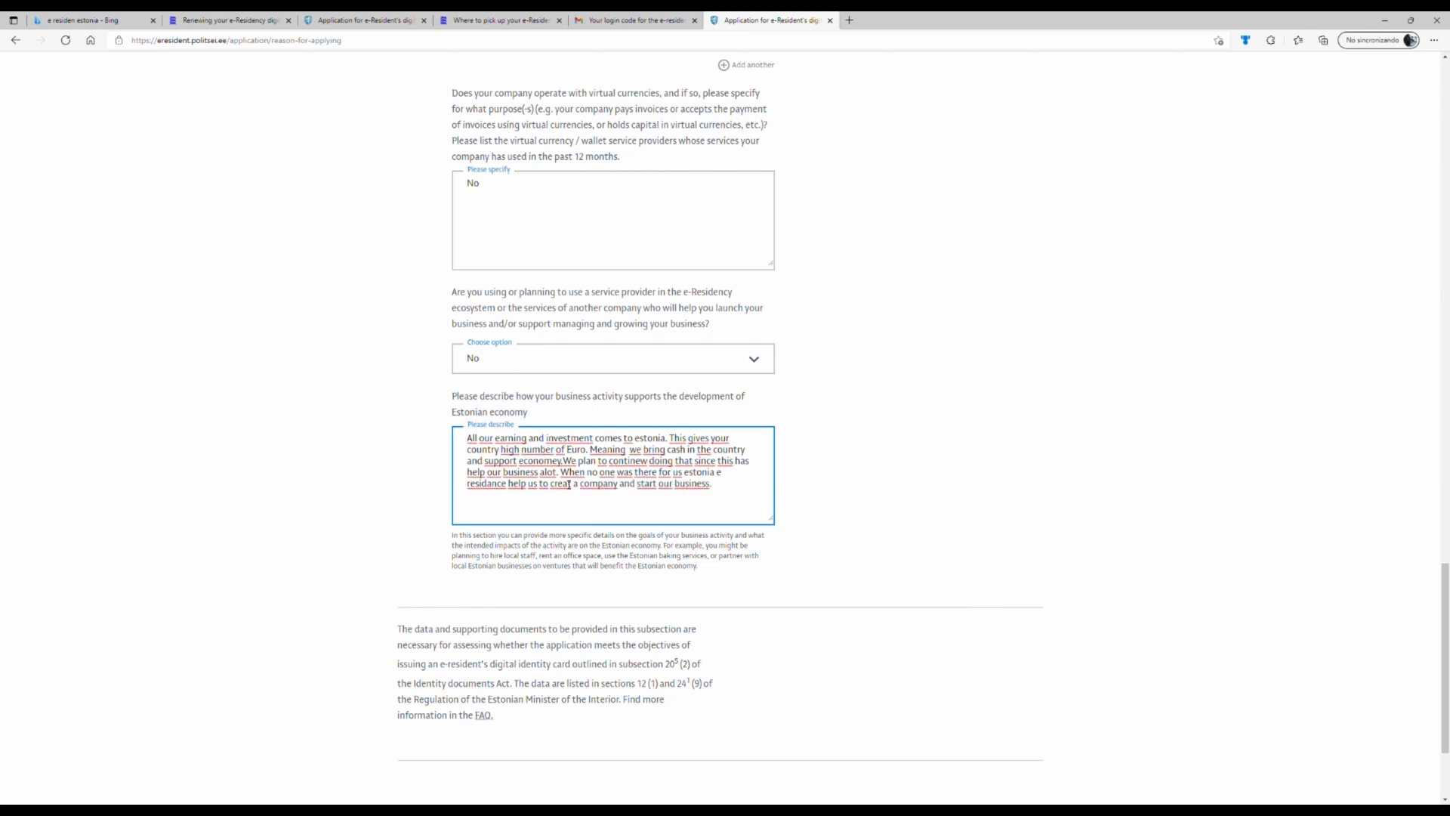
scroll(568, 484, "down", 3)
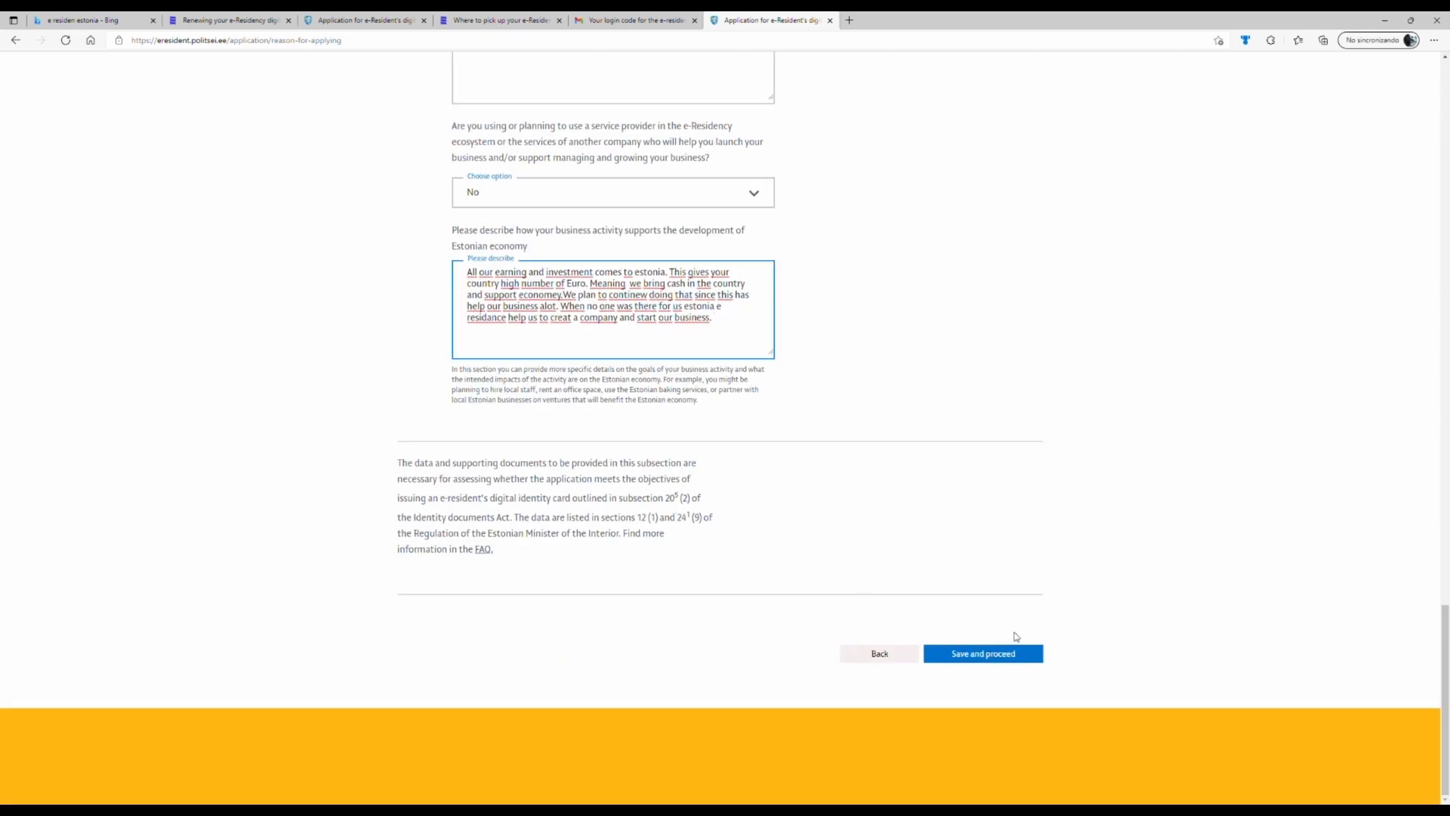
left_click(977, 655)
- Set the main reason for applying for a new digital ID to "Expiry of document"
scroll(715, 485, "up", 3)
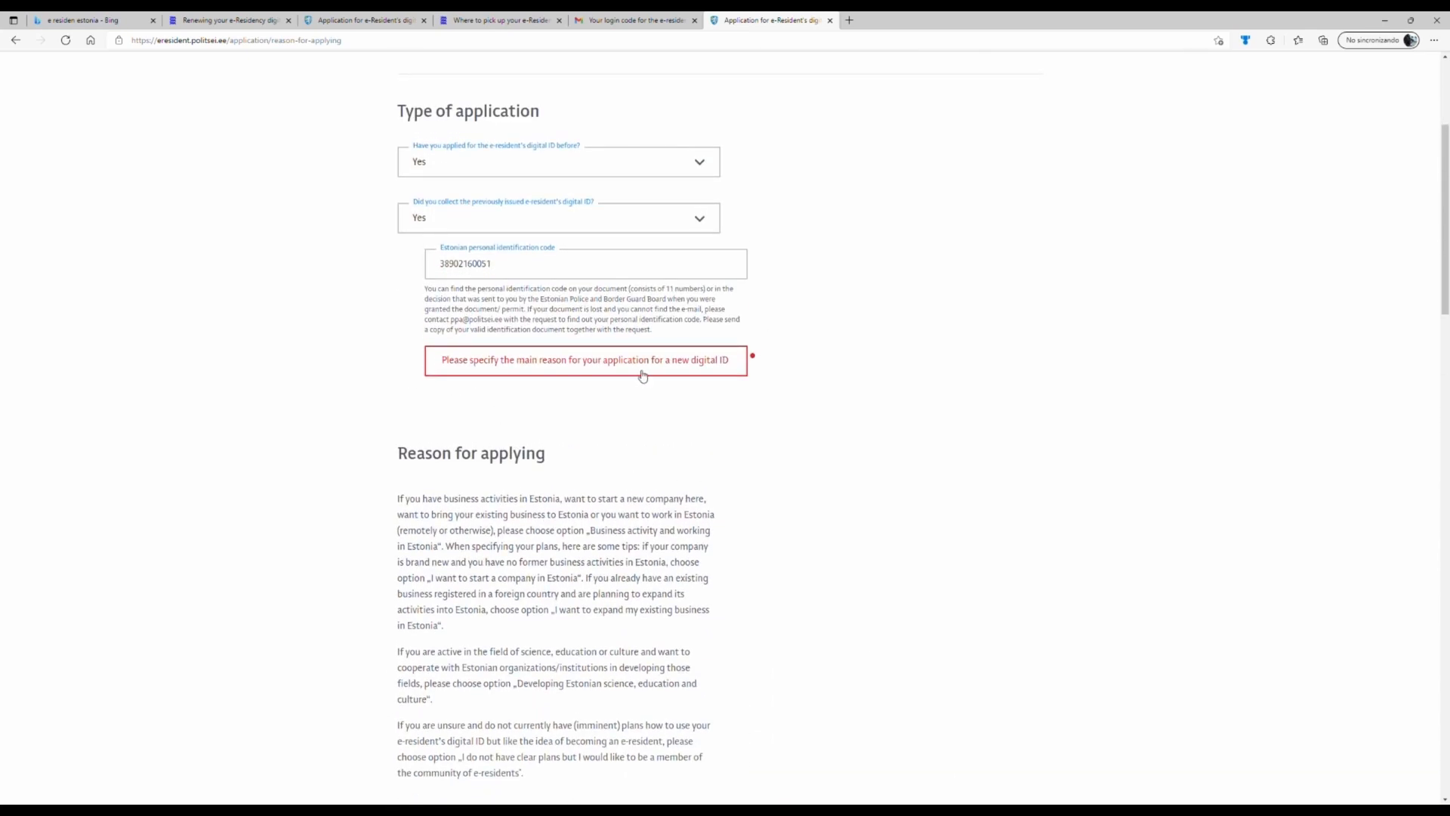
left_click(682, 367)
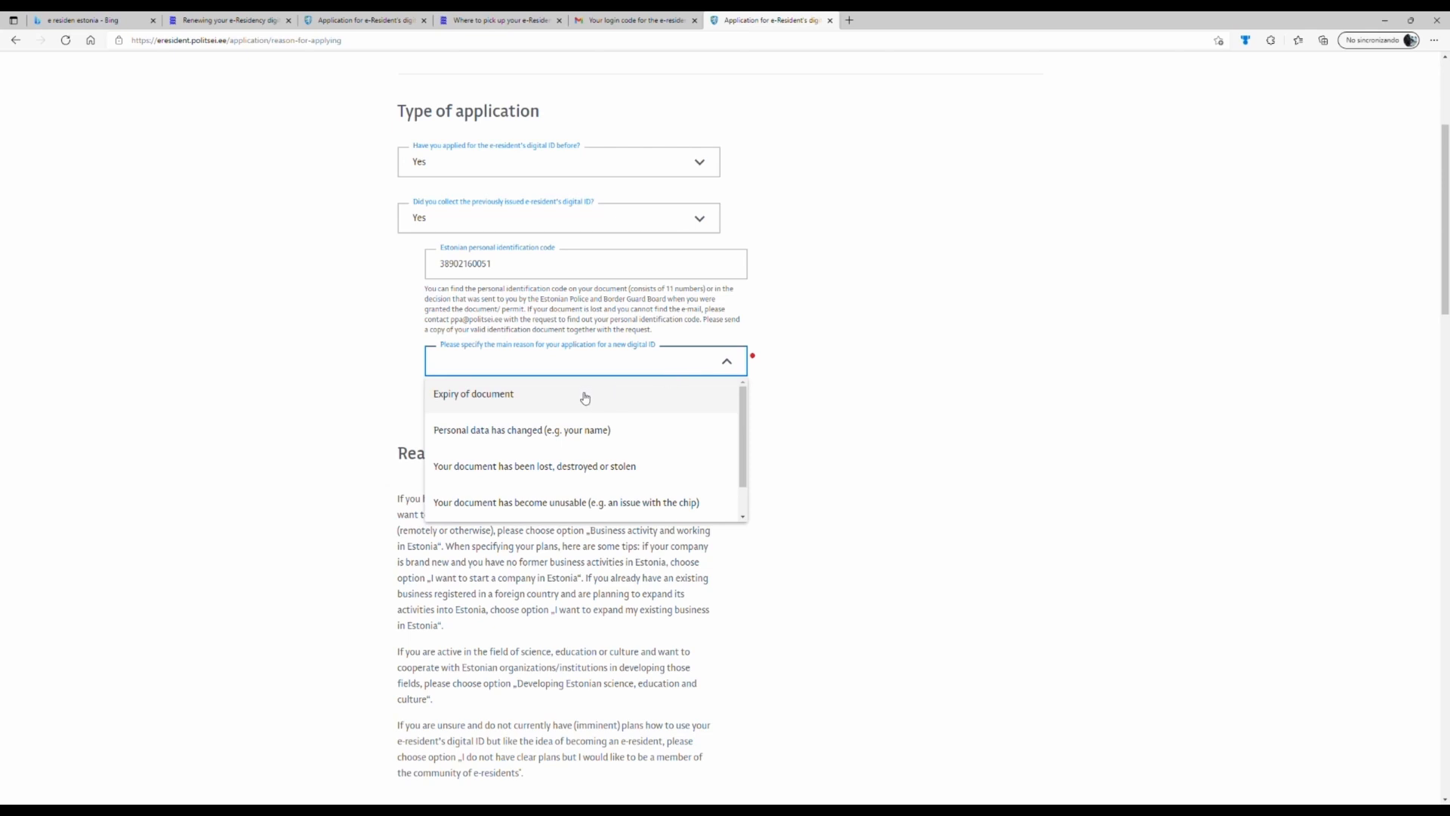
scroll(657, 440, "down", 4)
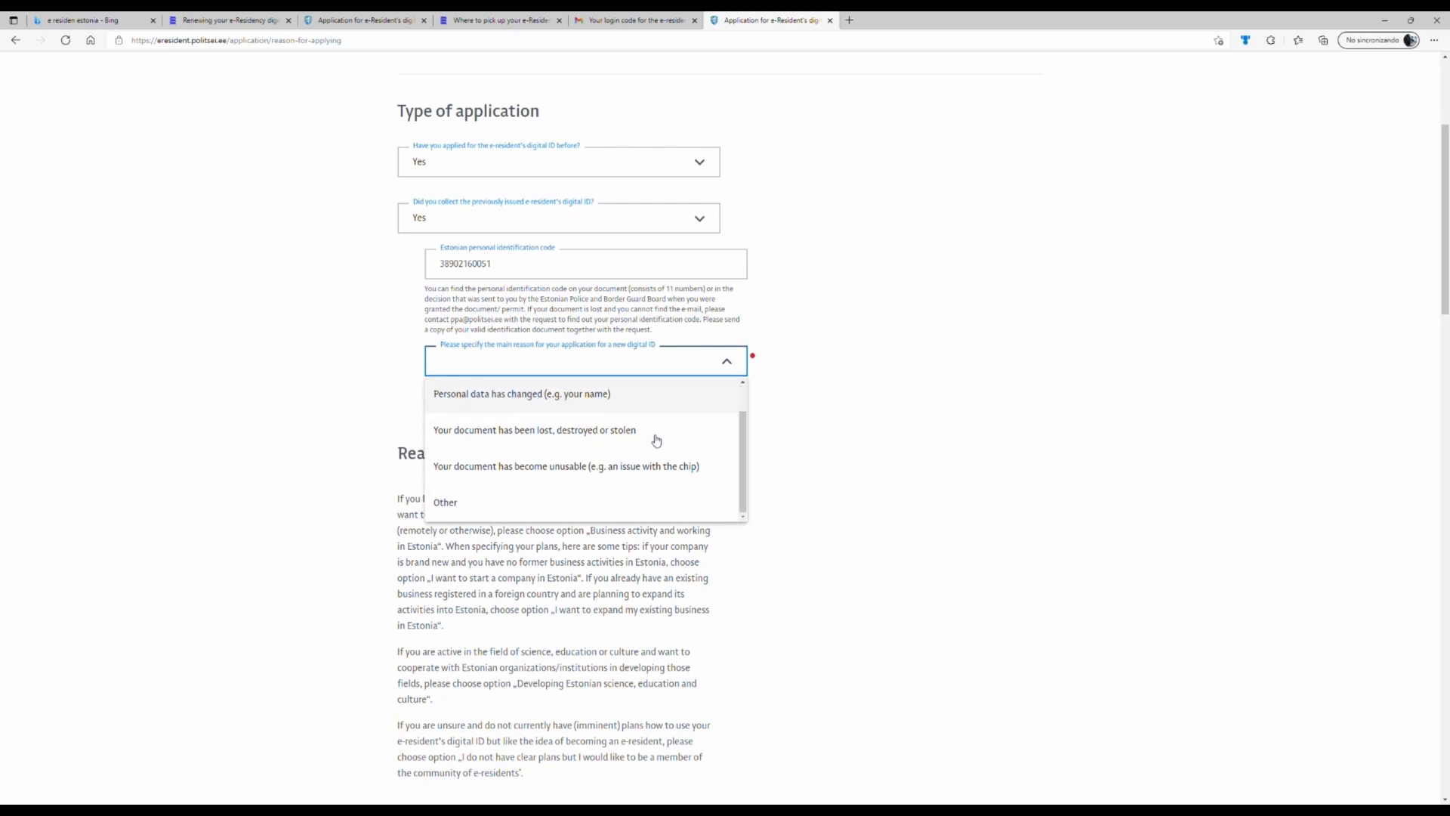
scroll(654, 440, "up", 1)
scroll(551, 344, "up", 2)
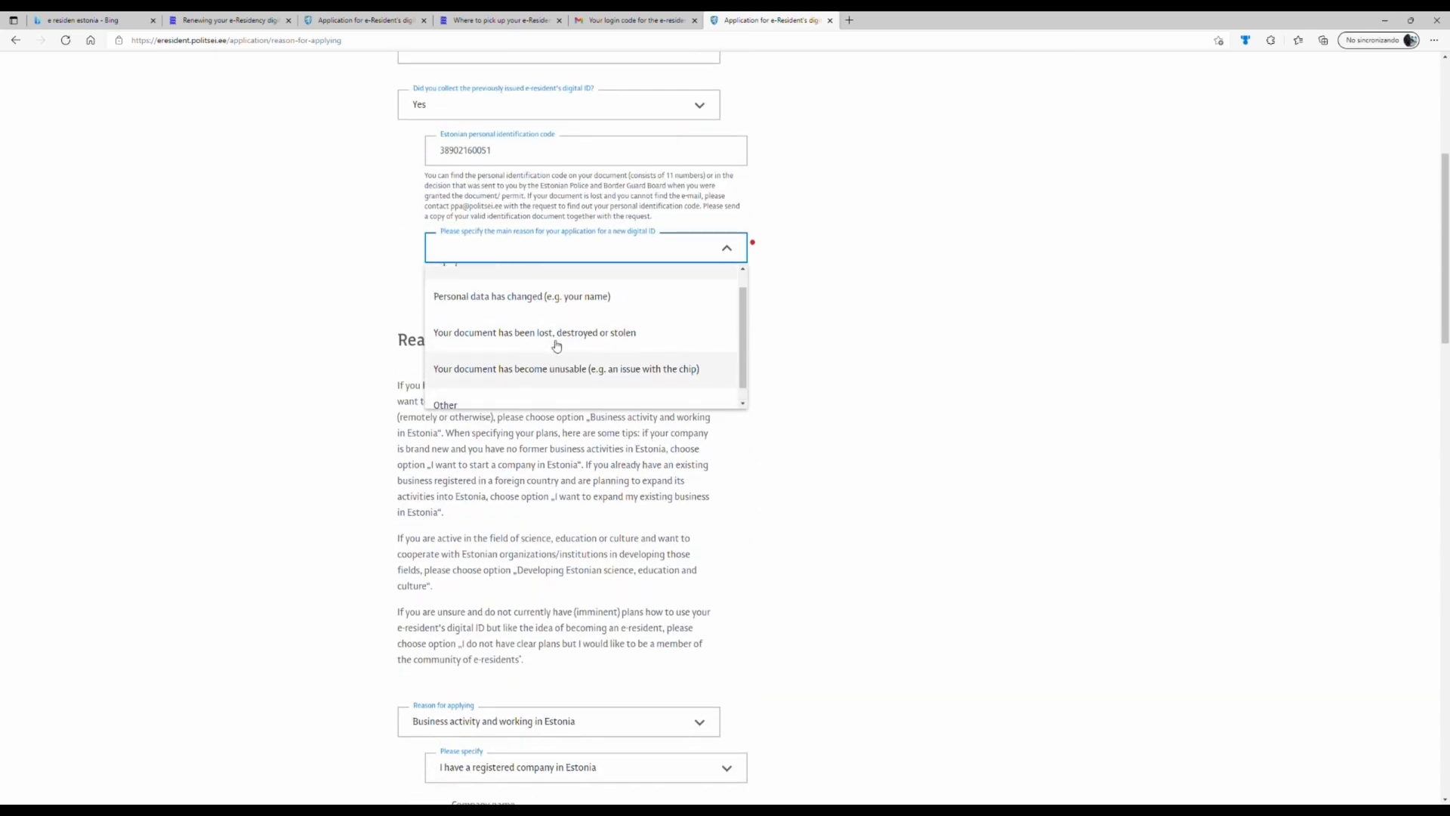
left_click(486, 286)
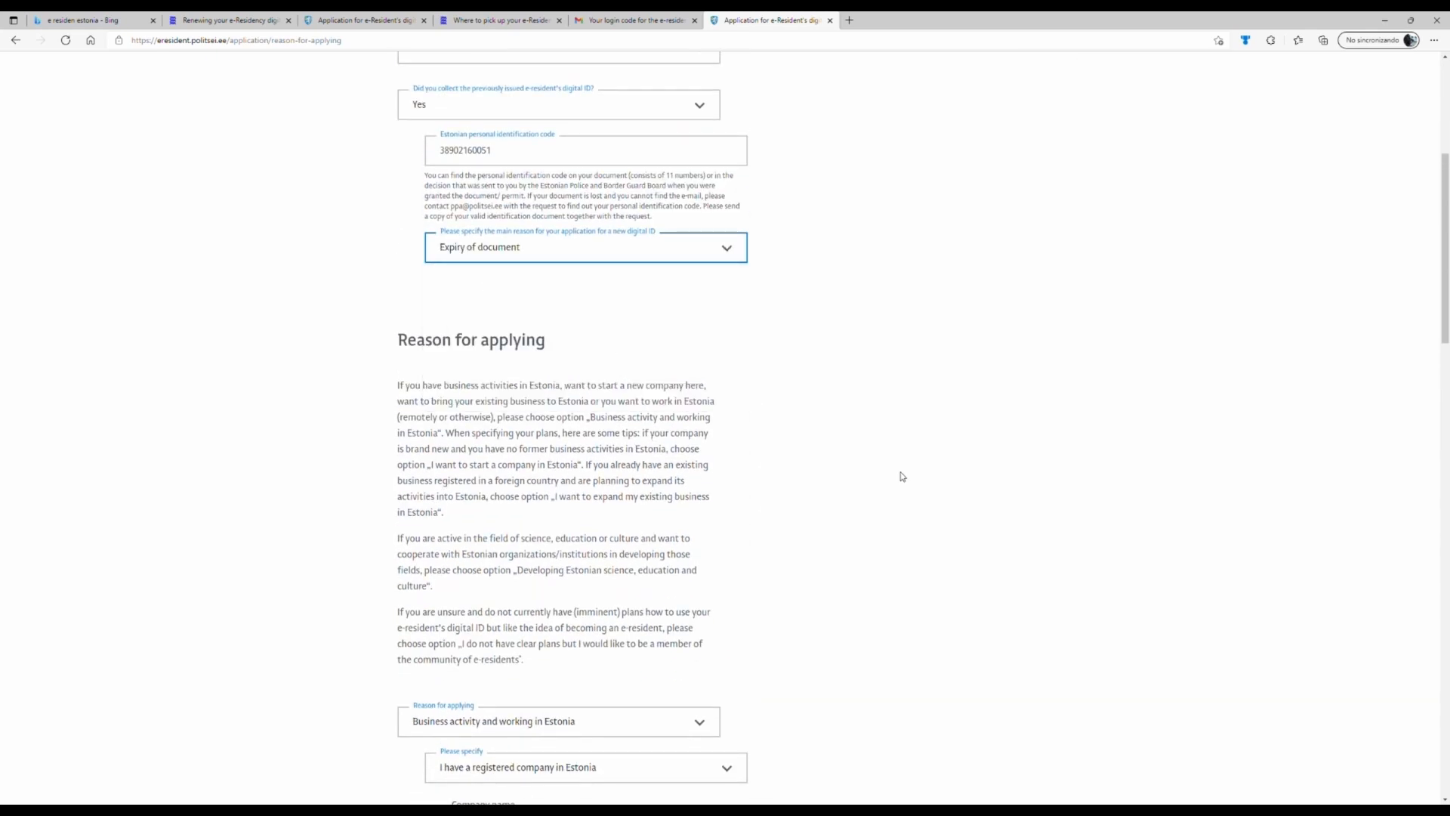
- Save the completed reason-for-applying section and proceed to the personal and contact details
scroll(904, 479, "down", 10)
scroll(903, 486, "down", 10)
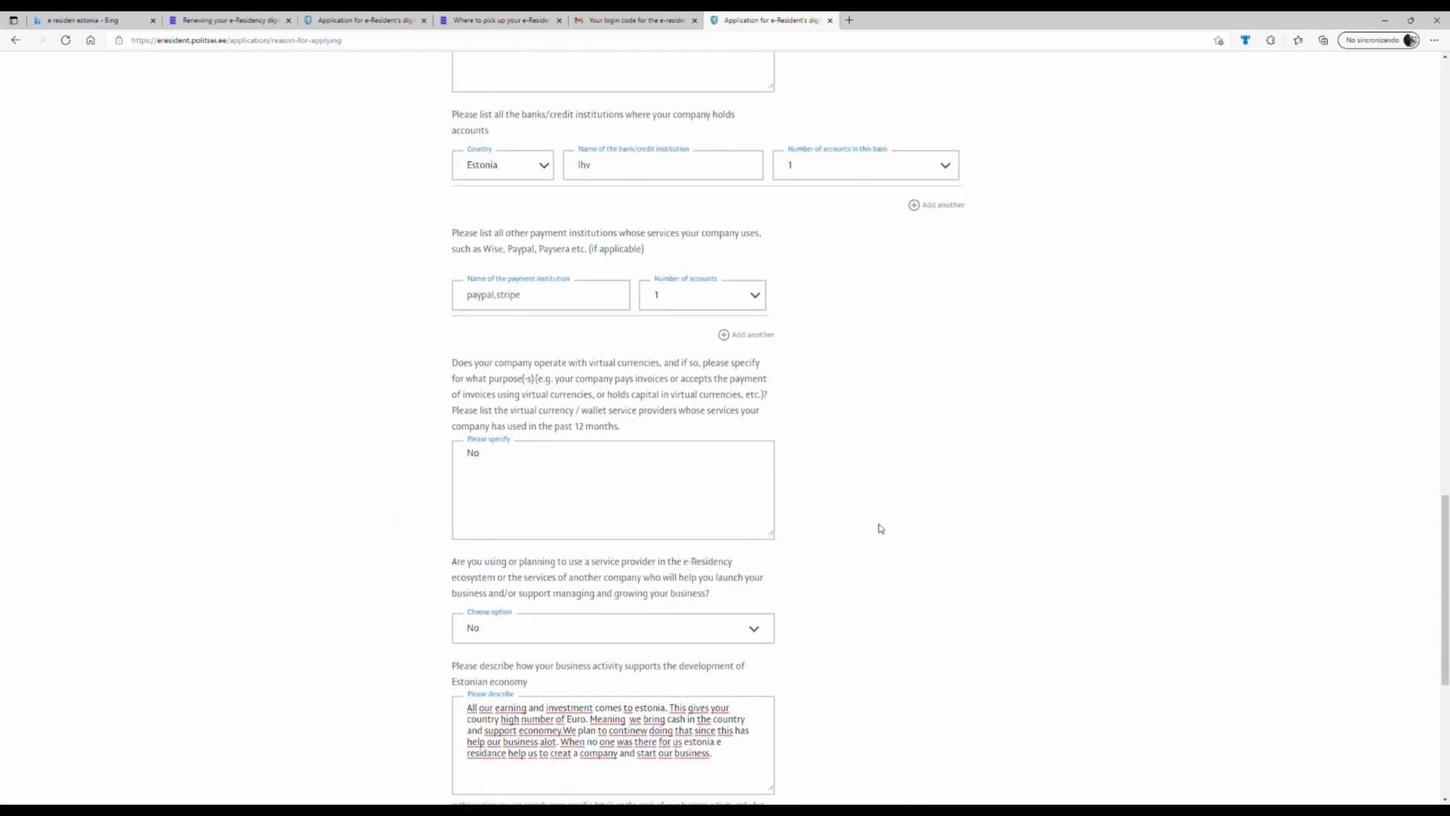
left_click(1021, 655)
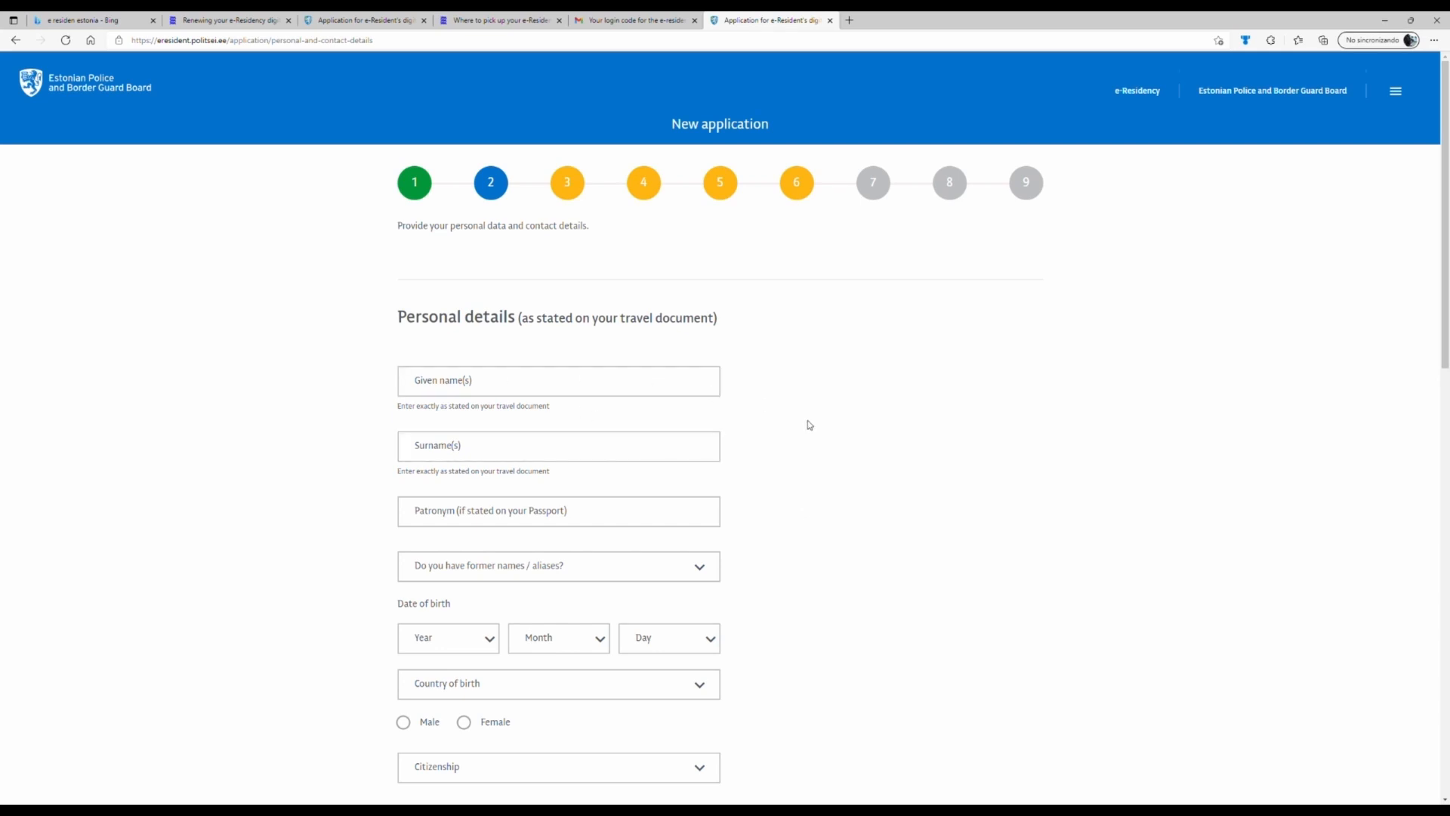
- Look over the required personal and contact details, and open the given name field for entry
scroll(809, 425, "down", 5)
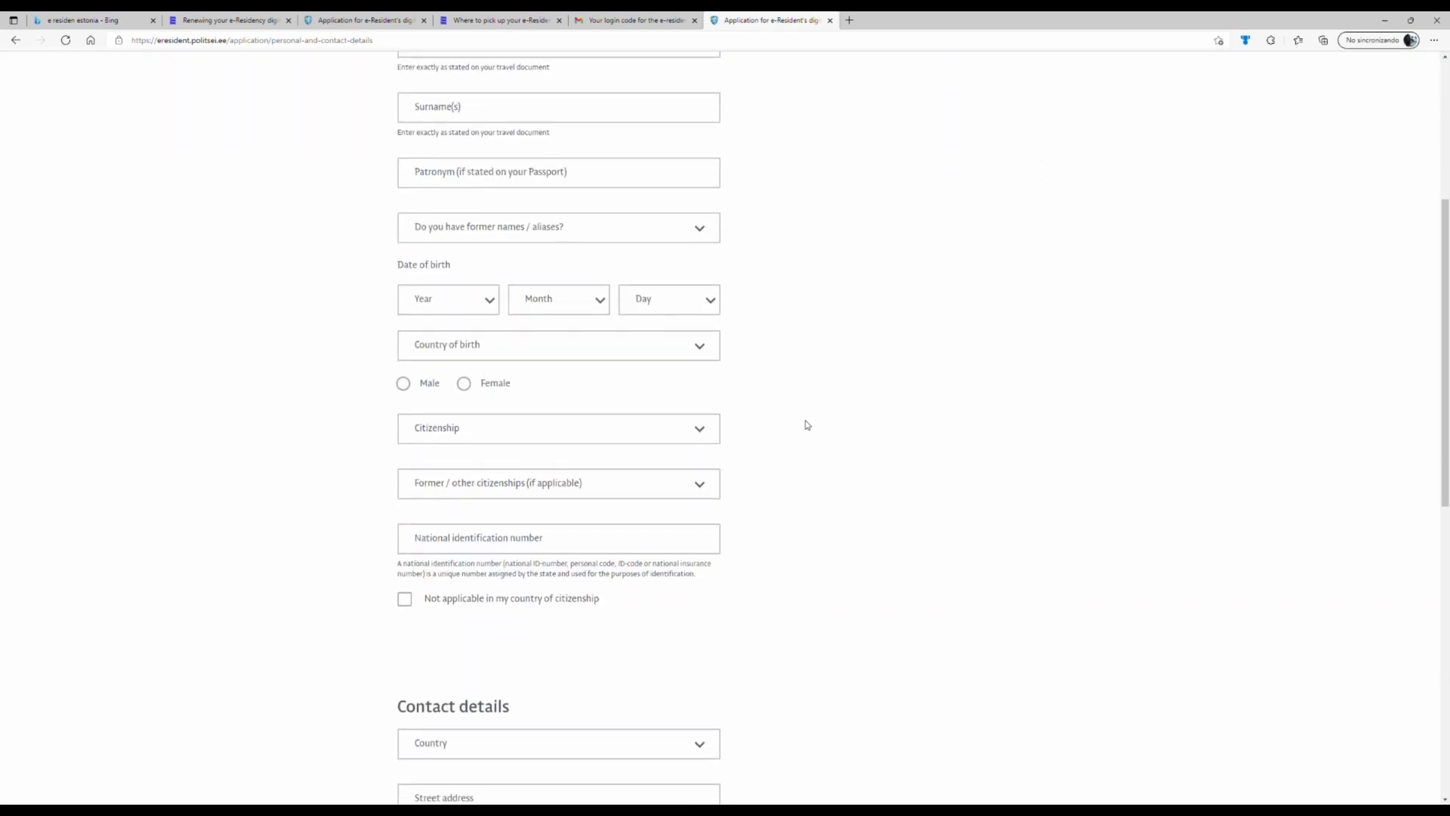
scroll(806, 424, "down", 3)
scroll(806, 424, "down", 5)
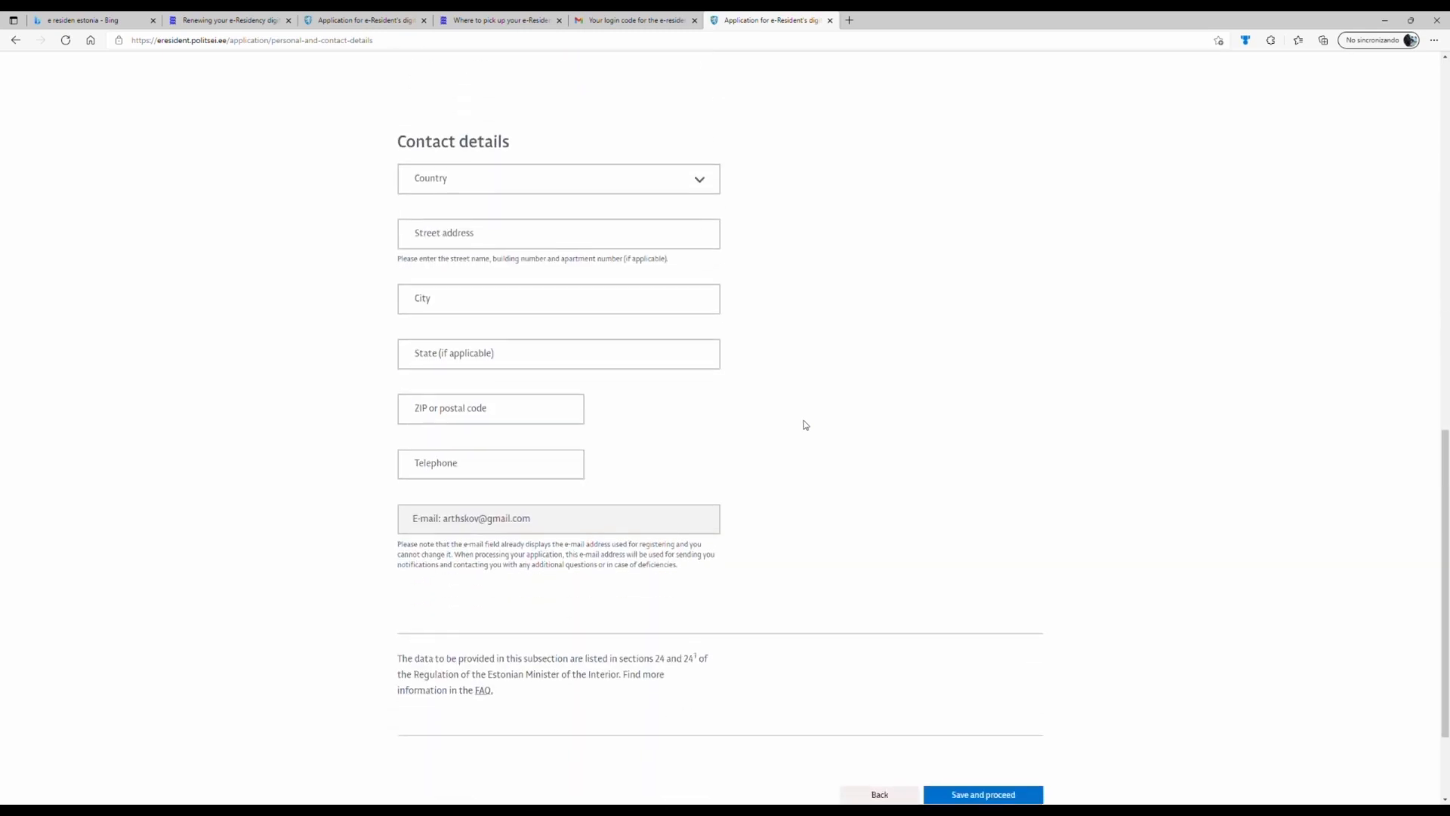
scroll(806, 424, "down", 2)
scroll(803, 421, "up", 15)
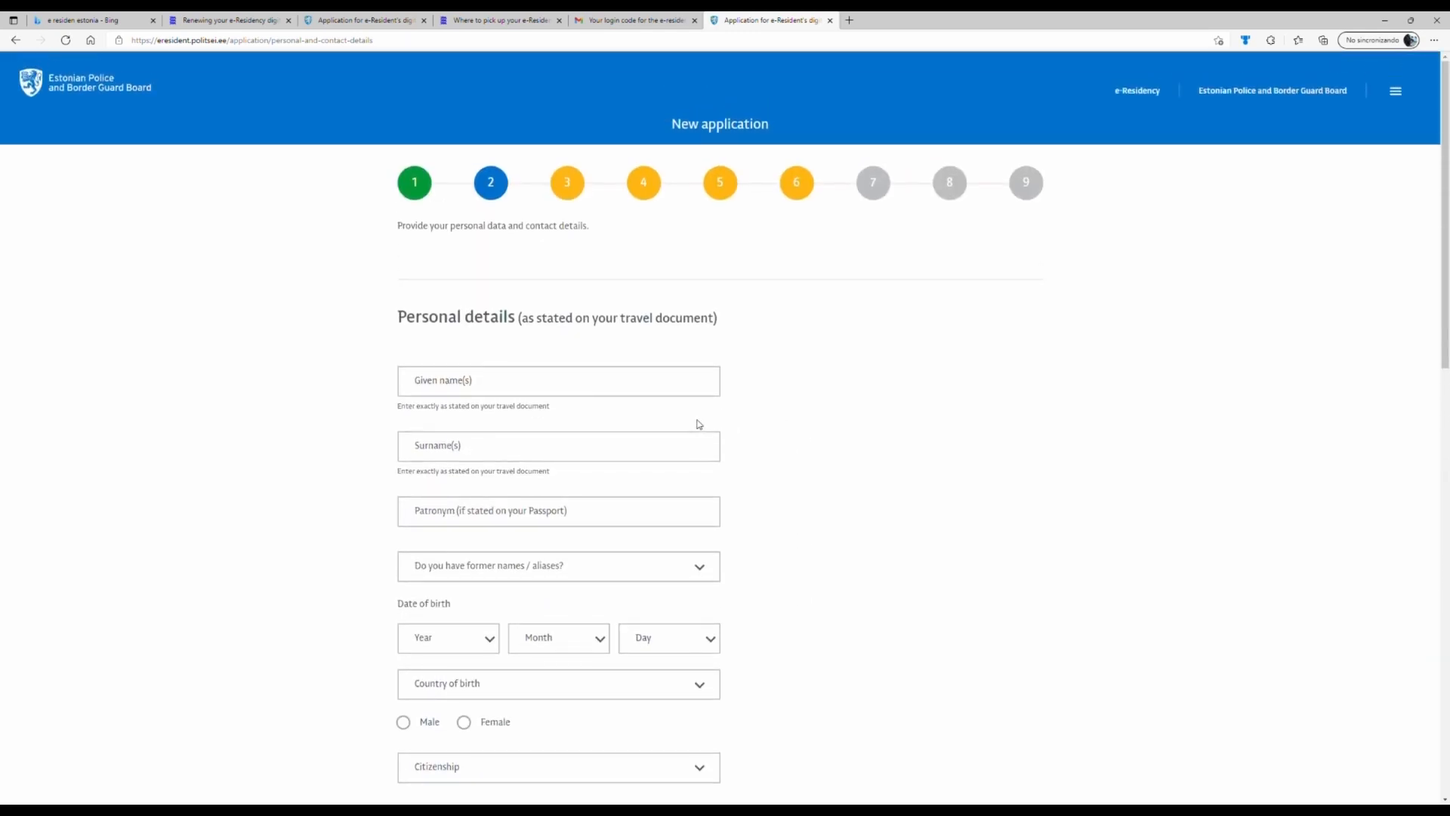
left_click(481, 386)
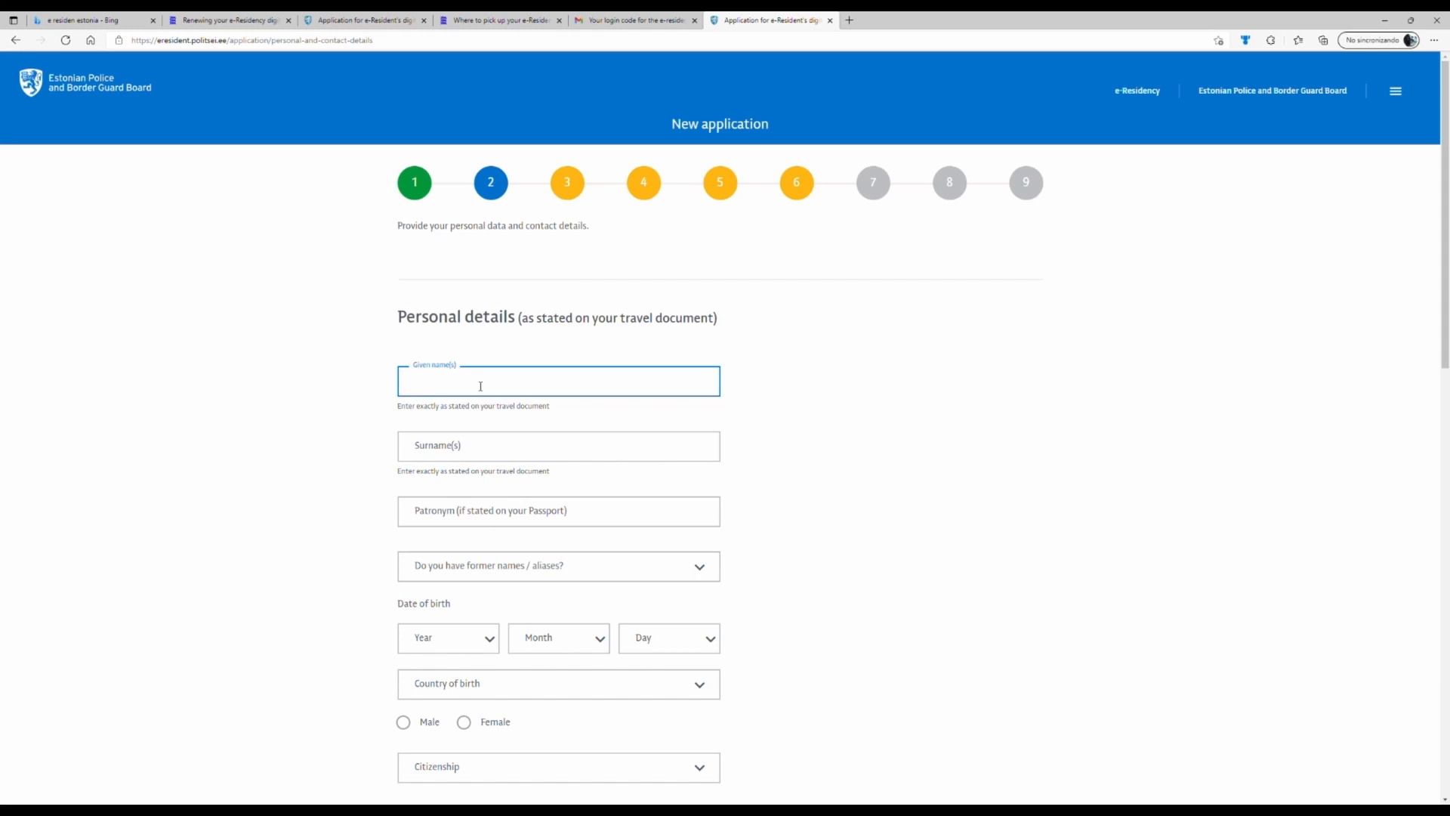